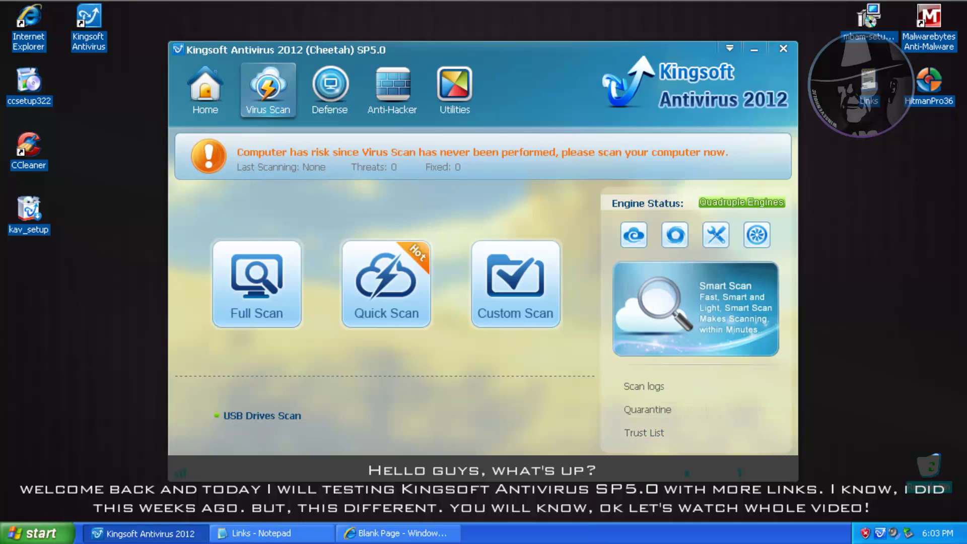
- Check the trust list for excluded files, folders and file extensions
left_click(644, 433)
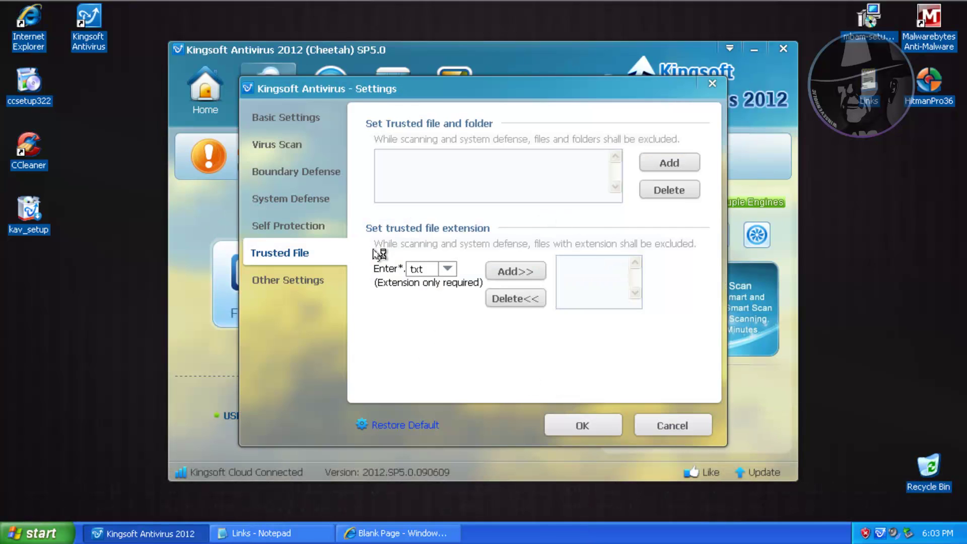
left_click(710, 83)
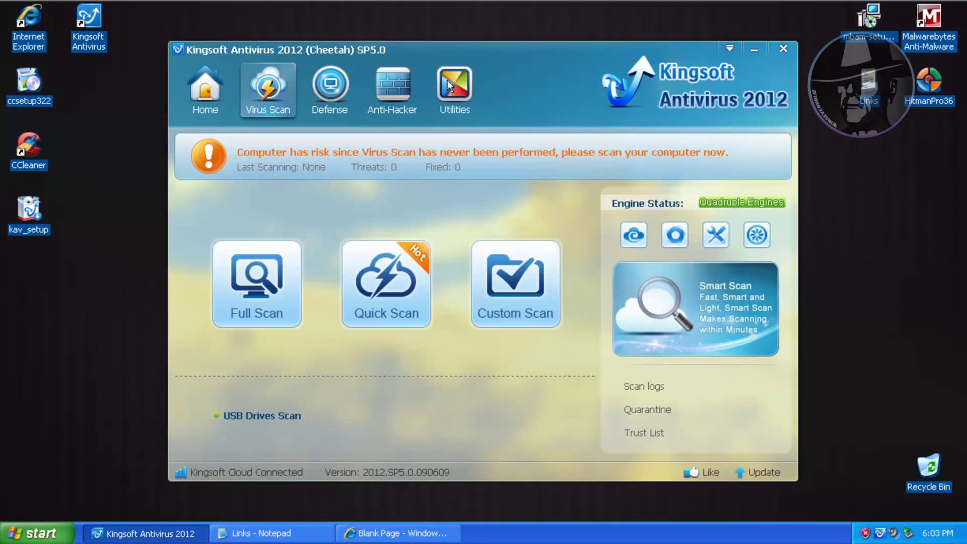
- Lock the Internet Explorer homepage to the blank page in the defense options
left_click(322, 96)
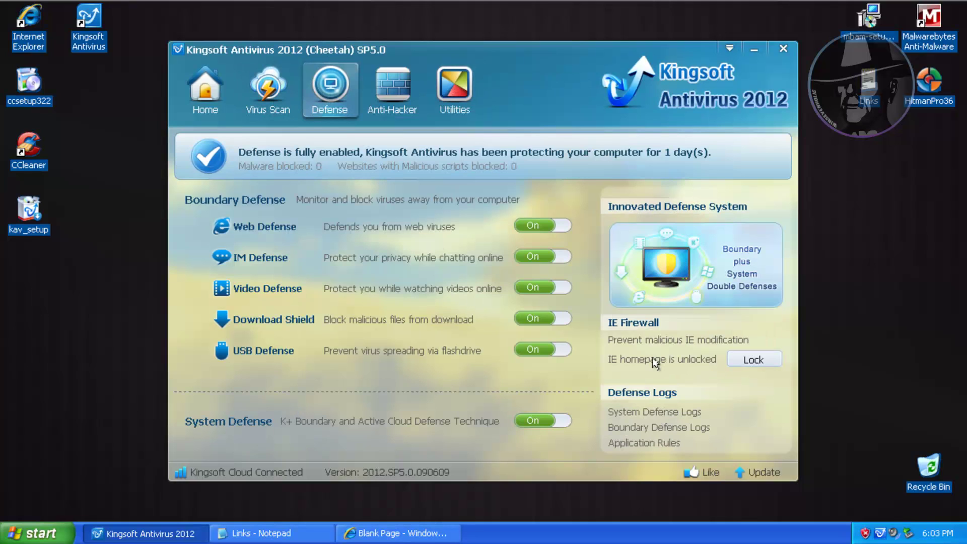
left_click(754, 359)
left_click(526, 363)
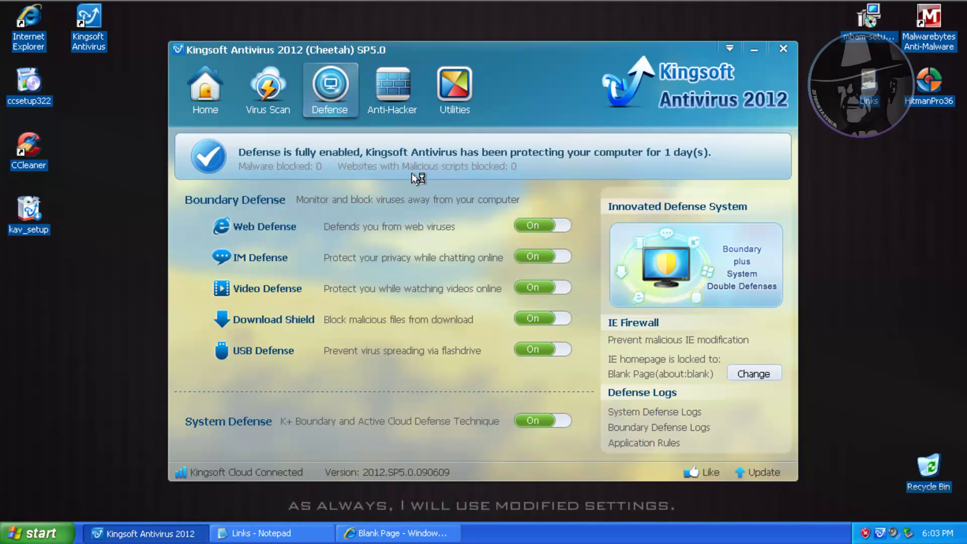
- Review the system defense logs and the Anti-Hacker and Utilities pages
left_click(654, 411)
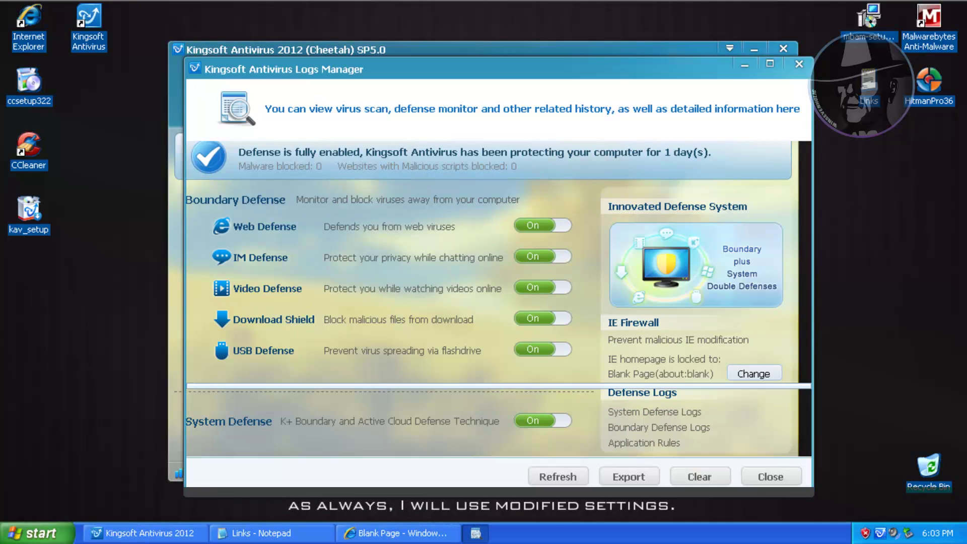
left_click(797, 65)
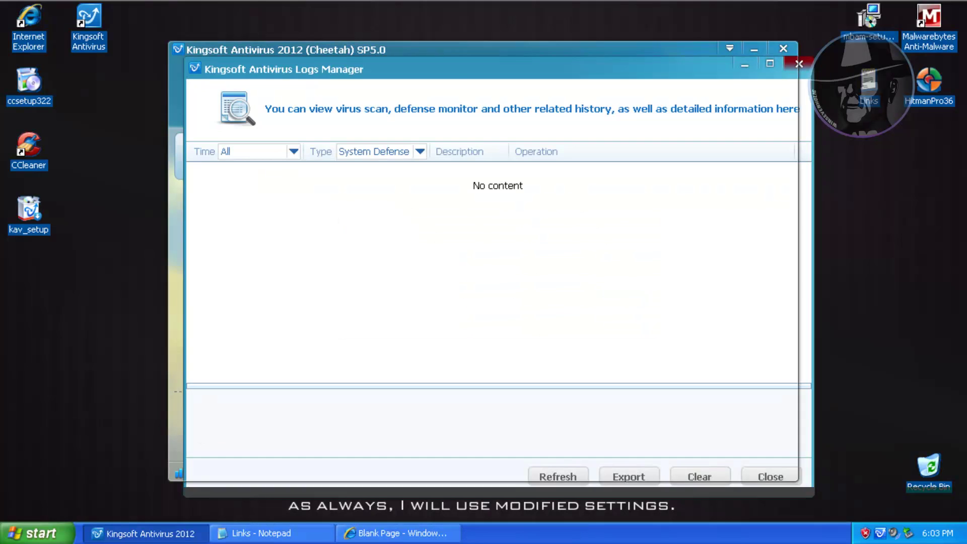
left_click(393, 88)
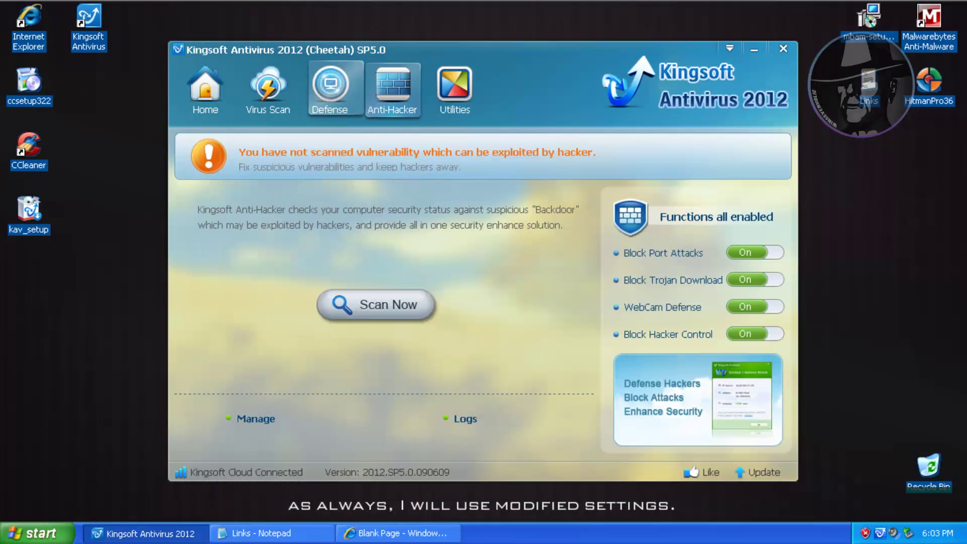
left_click(442, 86)
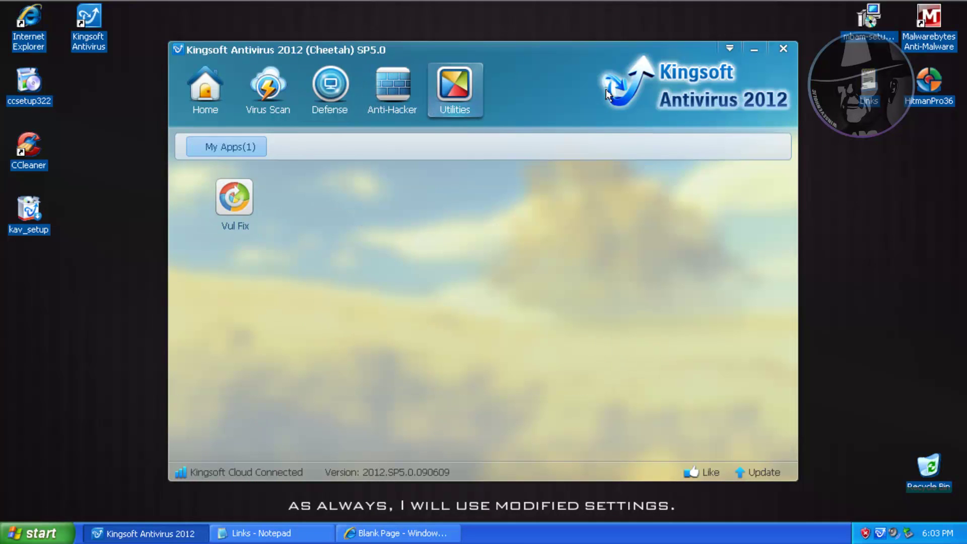
- Set the System Defense monitor mode to Standard Monitor in the antivirus settings
left_click(729, 48)
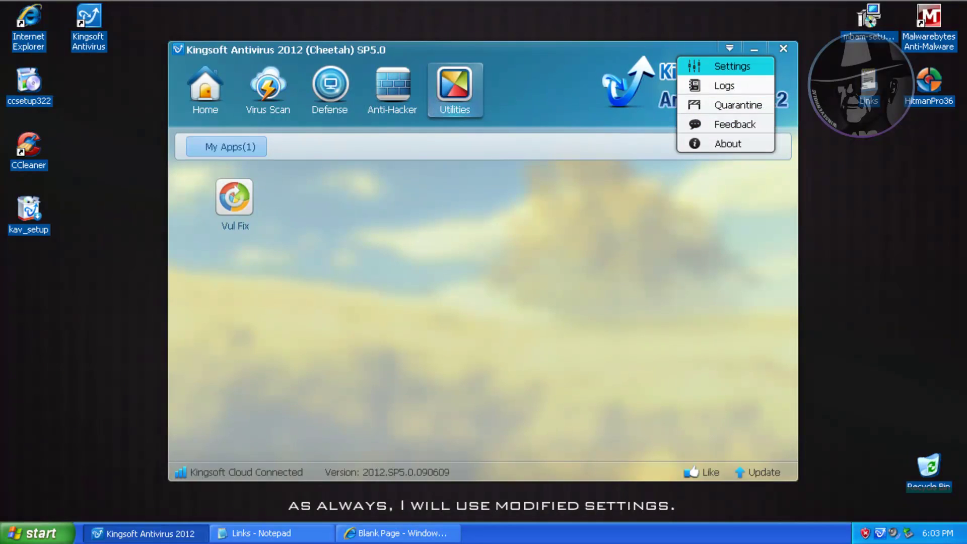
left_click(714, 66)
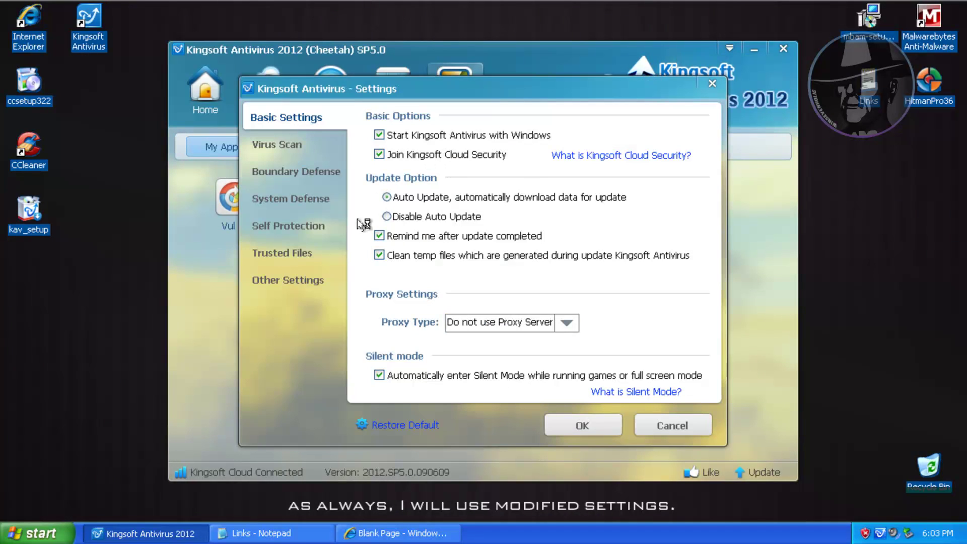
left_click(277, 145)
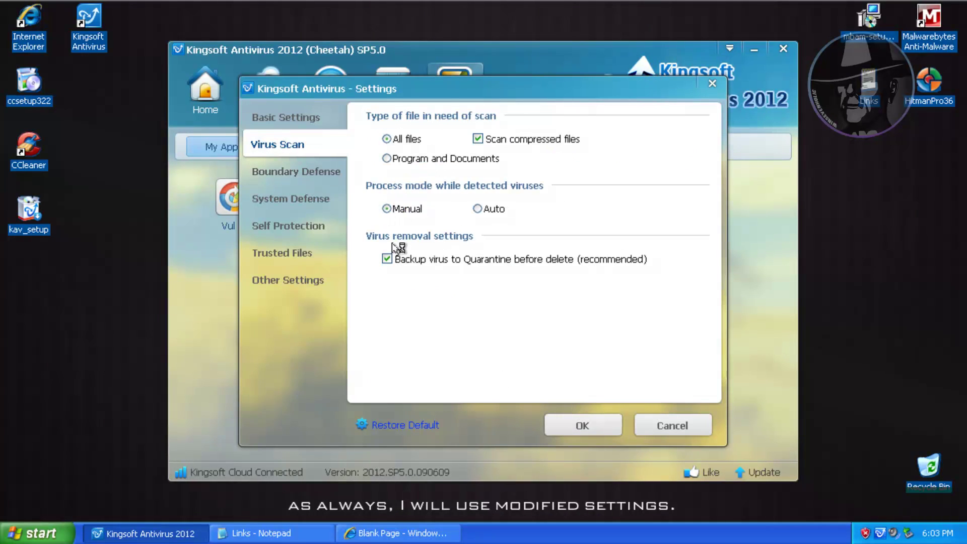
left_click(297, 174)
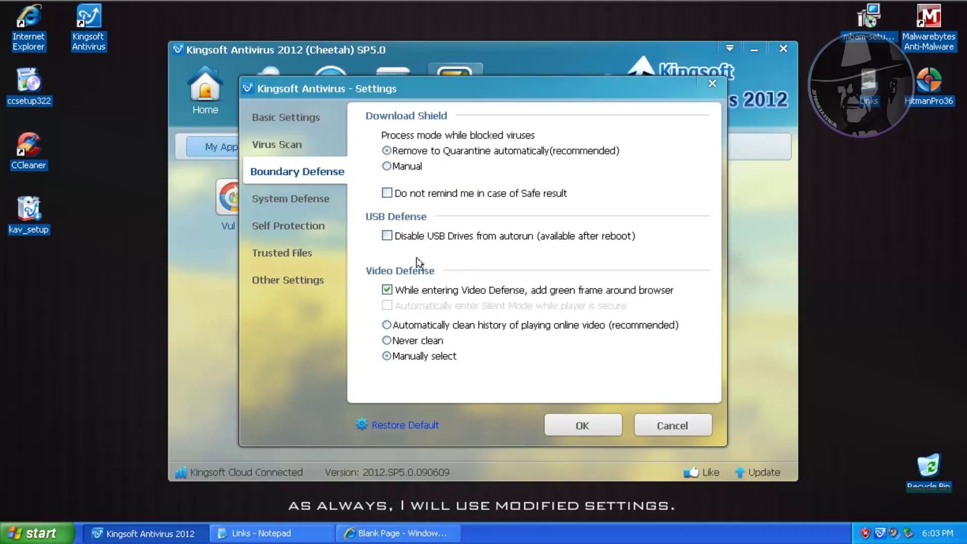
left_click(284, 208)
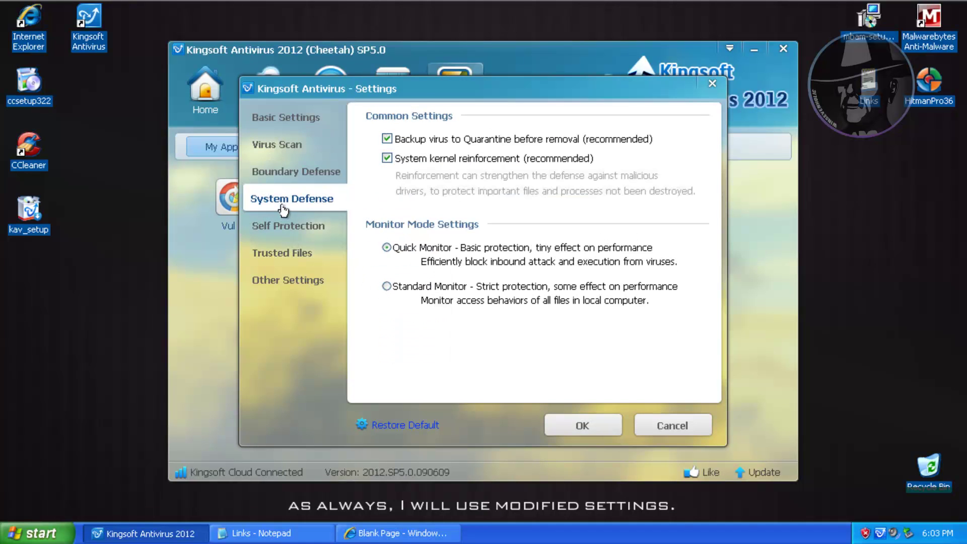
left_click(385, 286)
- Review the other settings categories, including Self Protection, Trusted Files and Virus Scan, and save the settings
left_click(312, 225)
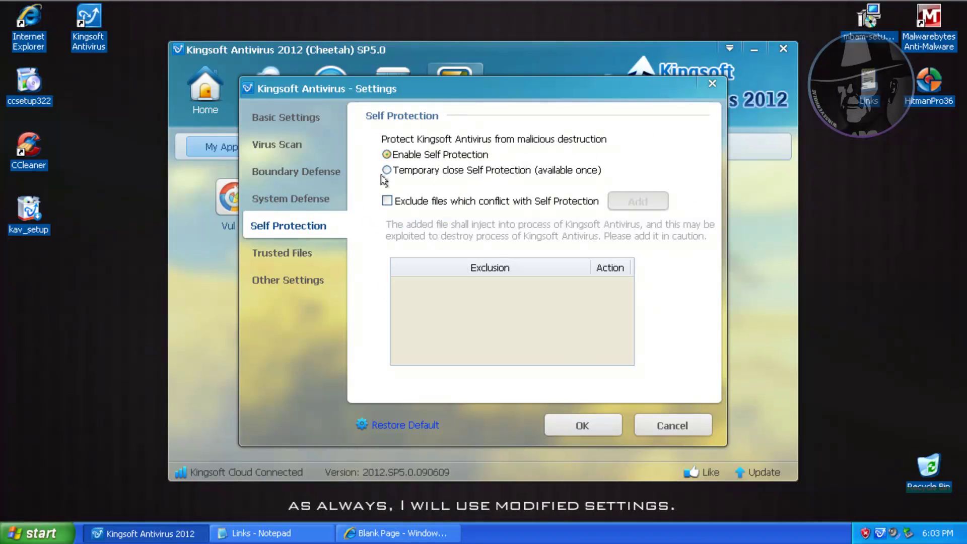
left_click(254, 255)
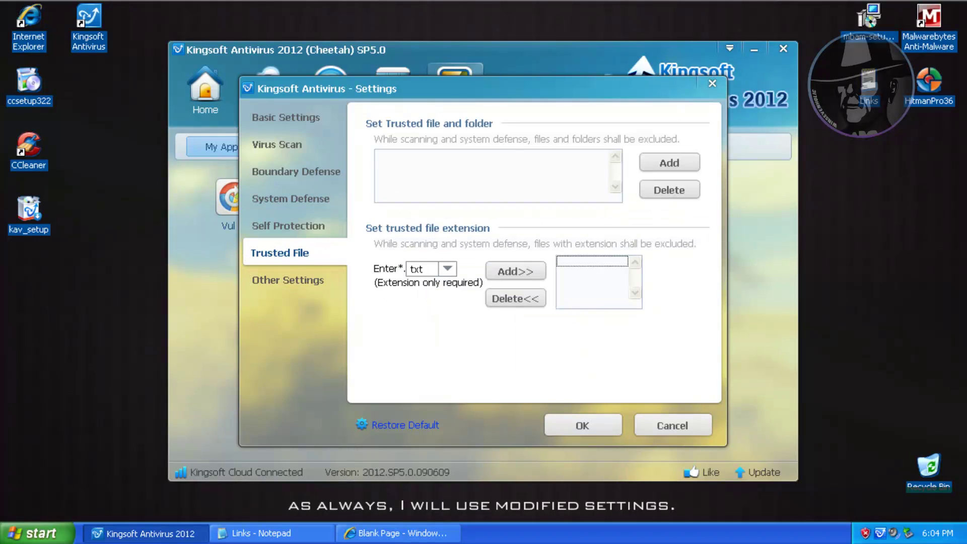
left_click(309, 280)
left_click(289, 146)
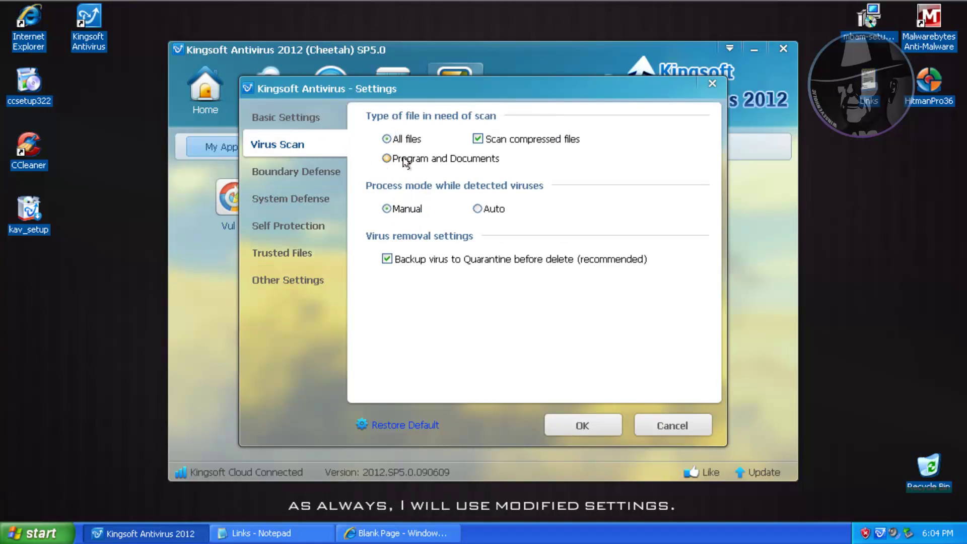
left_click(280, 119)
left_click(280, 186)
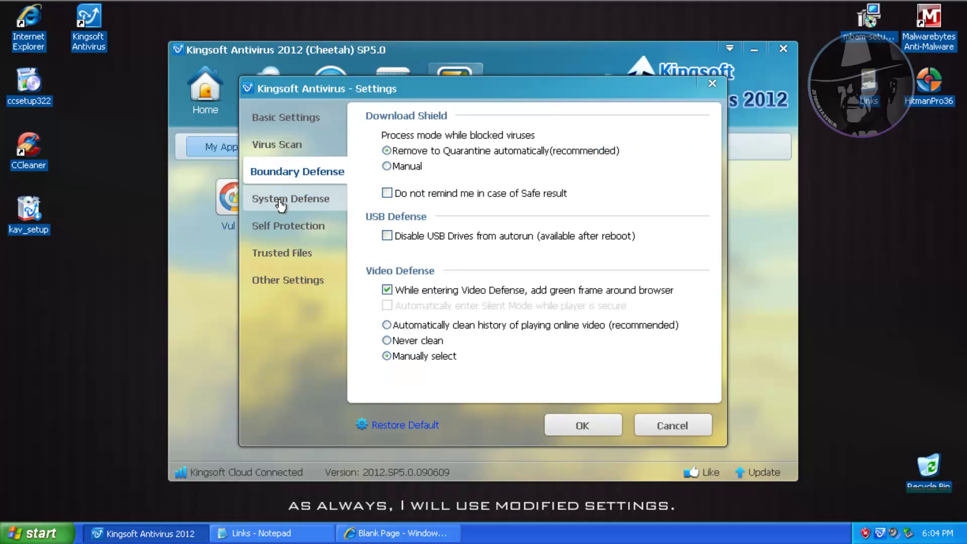
left_click(280, 202)
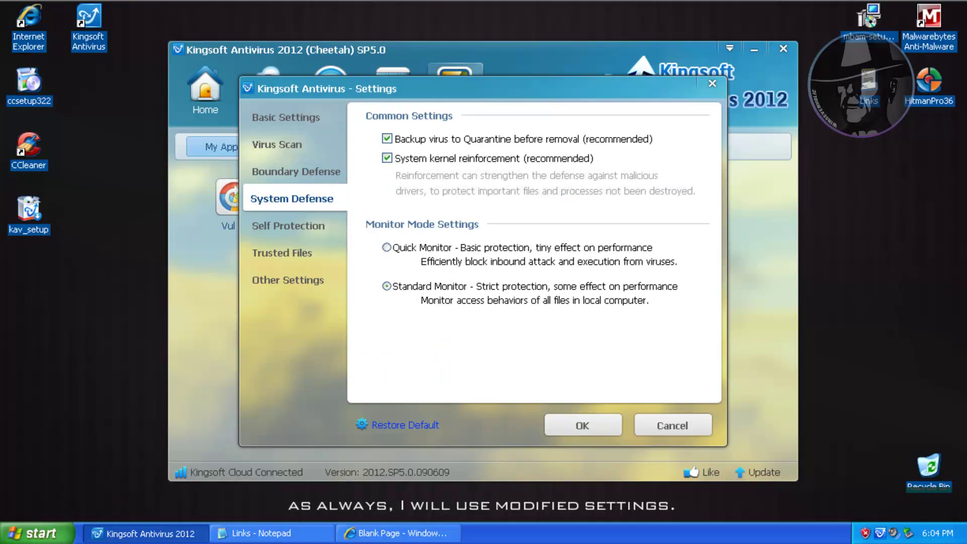
left_click(277, 224)
left_click(583, 427)
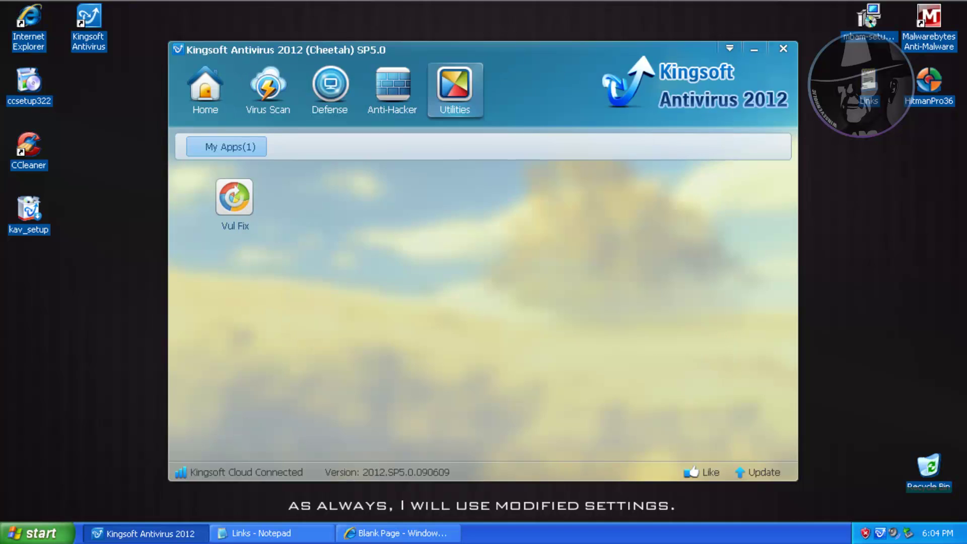
- Run the antivirus online update, finish it and close the main antivirus window
left_click(205, 91)
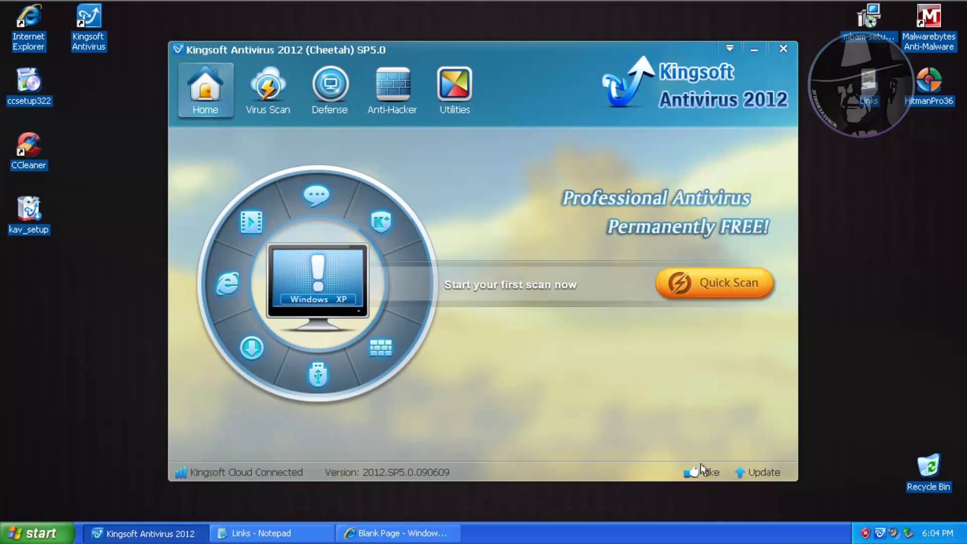
left_click(757, 473)
left_click(456, 297)
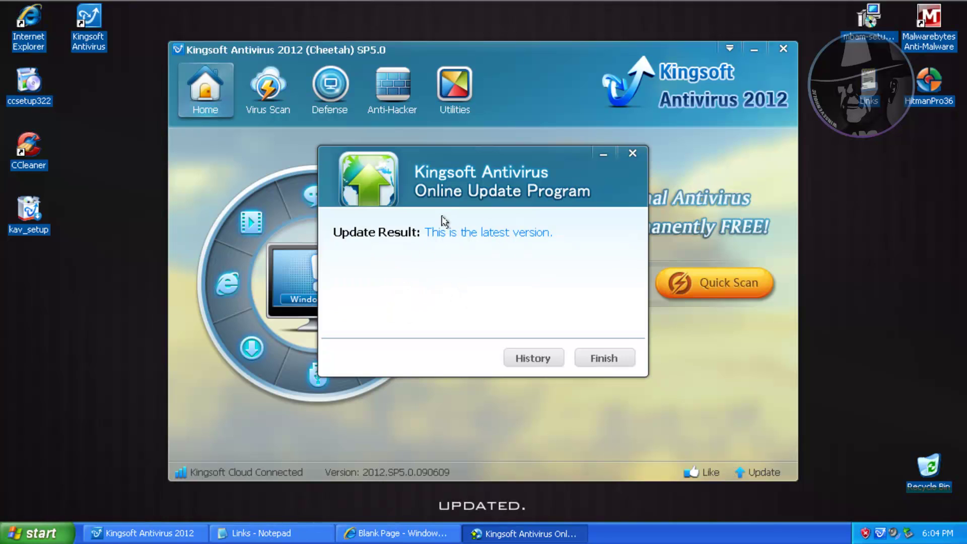
left_click(621, 367)
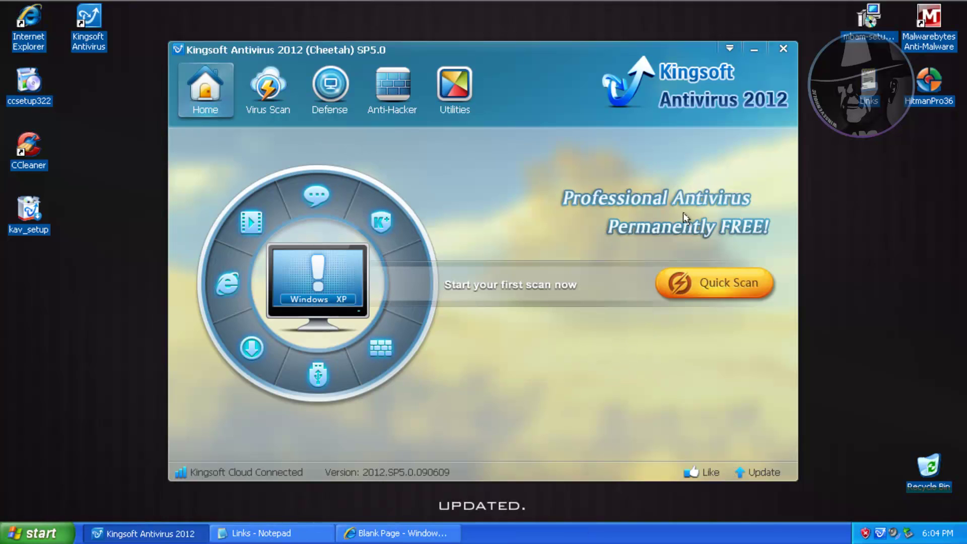
left_click(783, 49)
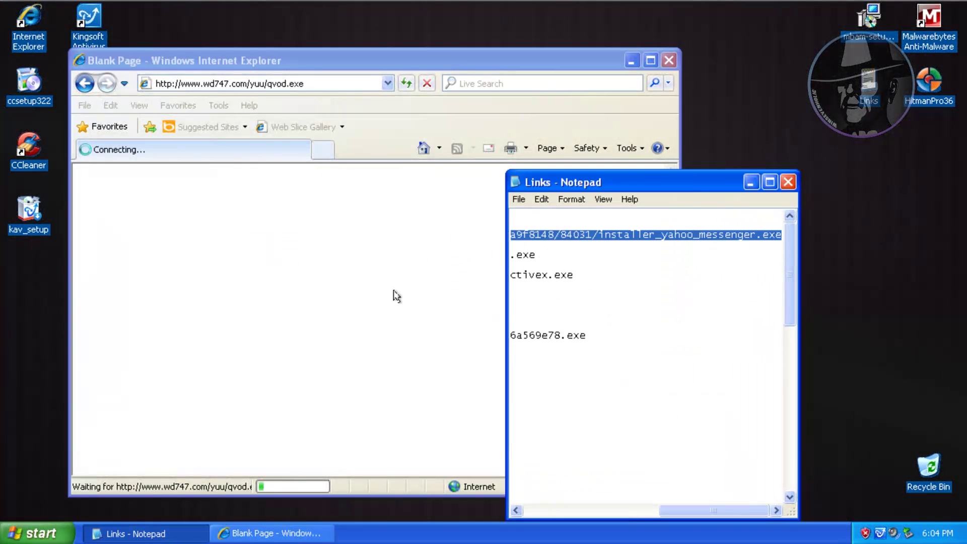
- Load the copied installer_yahoo_messenger.exe link in Internet Explorer and choose to run the file
left_click(264, 63)
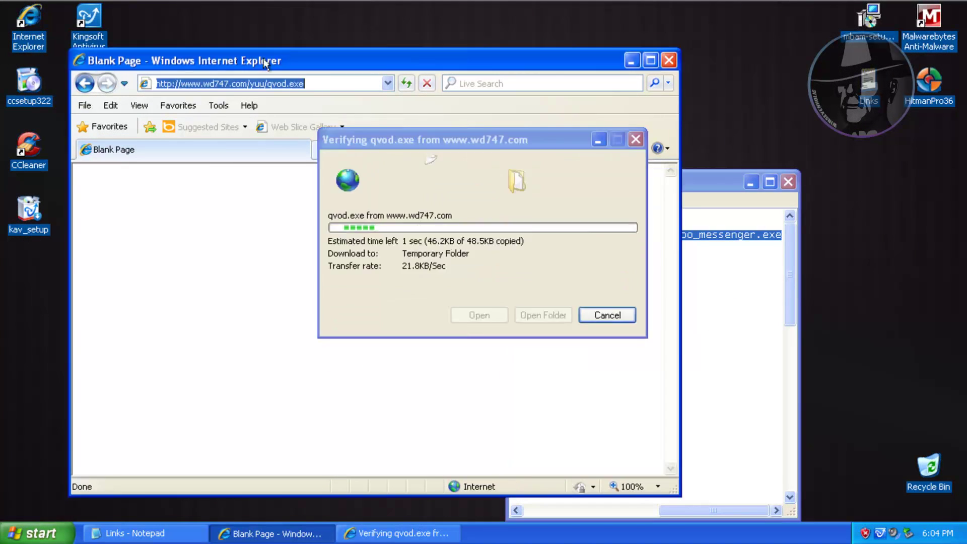
key("ctrl+v")
key("Return")
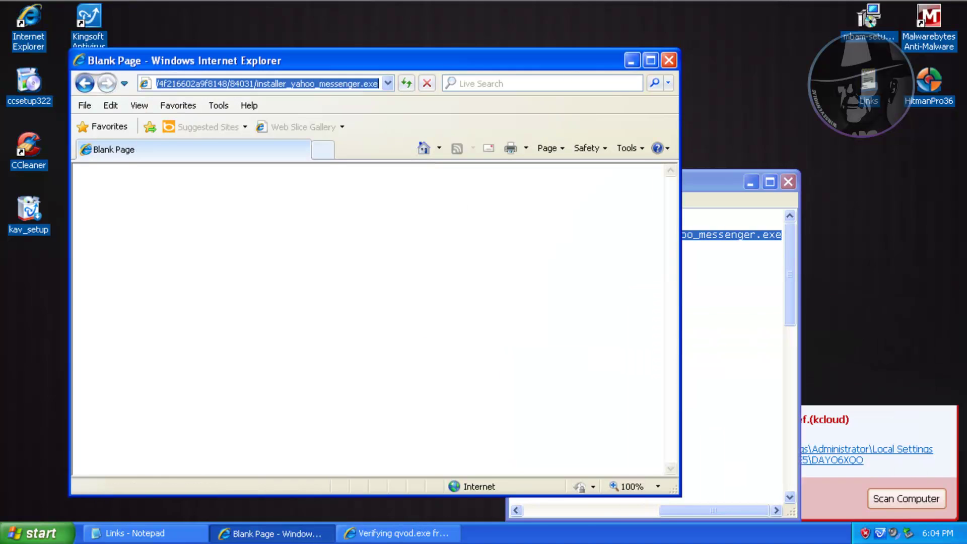
left_click(455, 278)
- Load the RedbotPro127.exe link and run the file, and copy the adobe_flash_player_activex.exe link from the Links notes
left_click(526, 259)
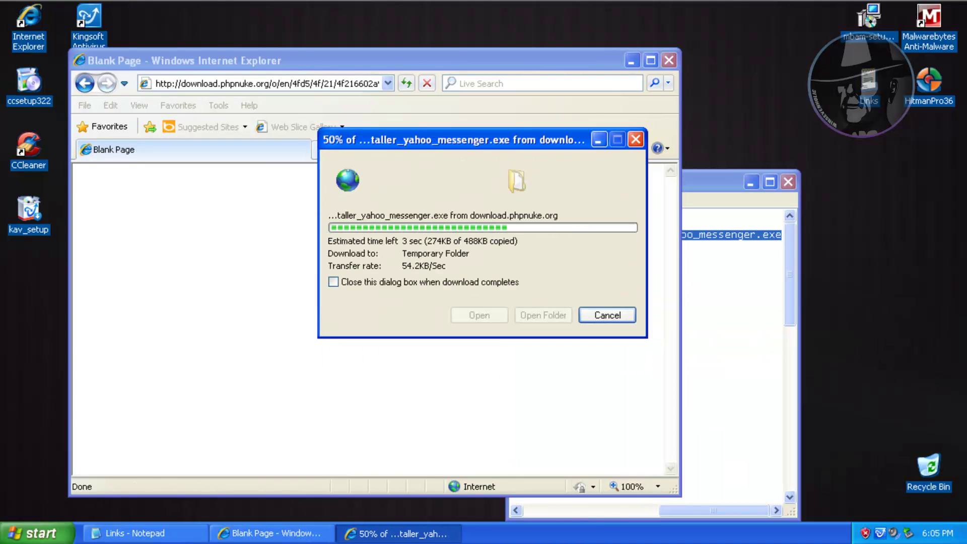
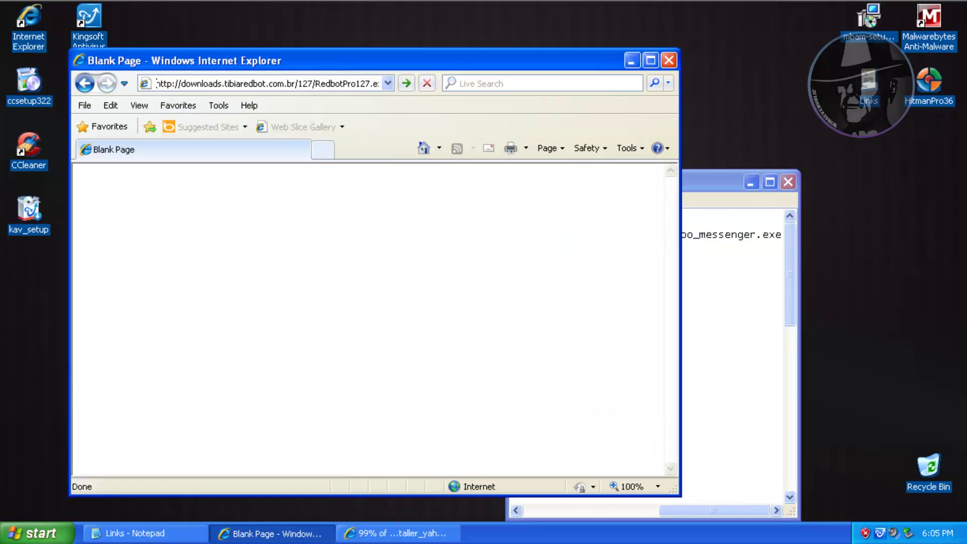
key("Return")
left_click(697, 248)
key("Home")
key("Down")
key("shift+End")
key("ctrl+c")
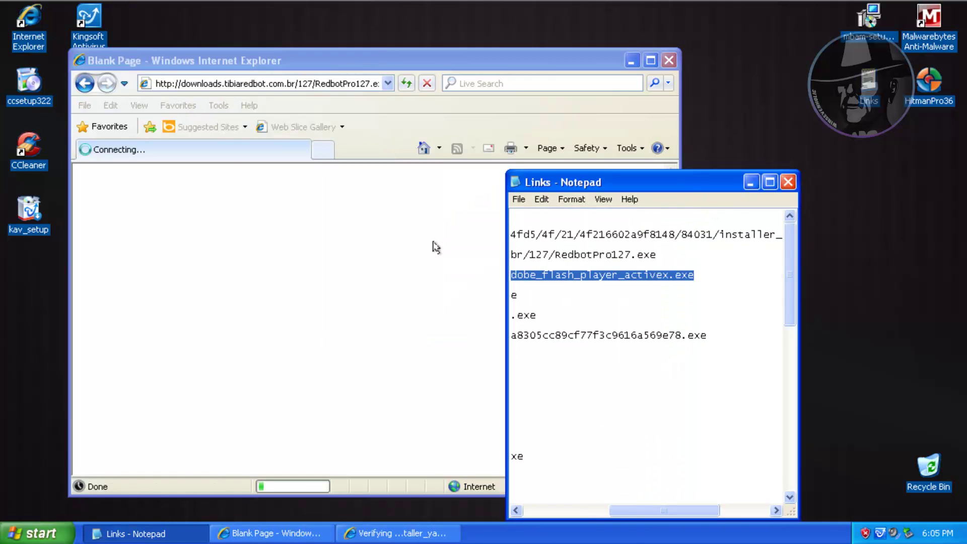
left_click(440, 281)
- Load the copied adobe_flash_player_activex.exe link in the browser and choose to run the file
left_click(285, 60)
key("ctrl+v")
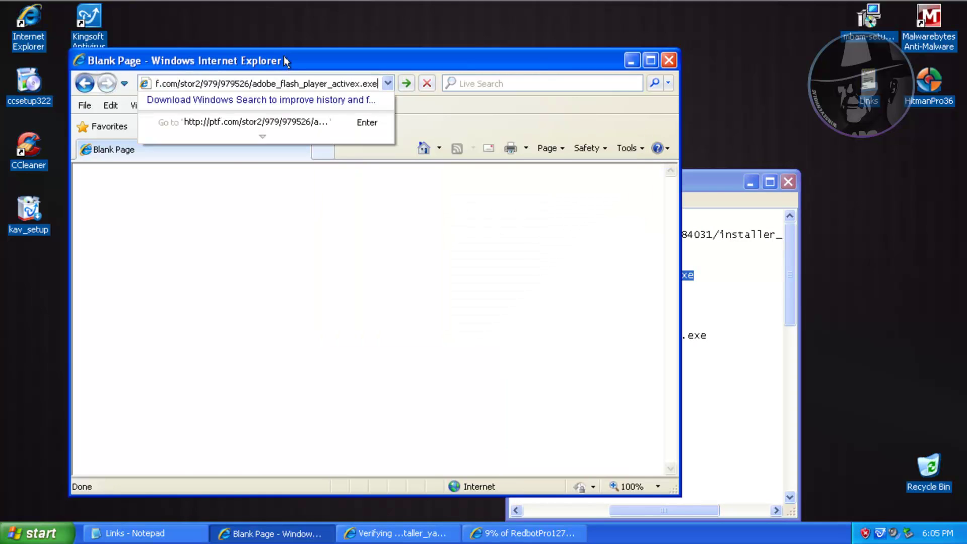
key("Return")
left_click(559, 294)
left_click(469, 281)
left_click(460, 281)
left_click(594, 314)
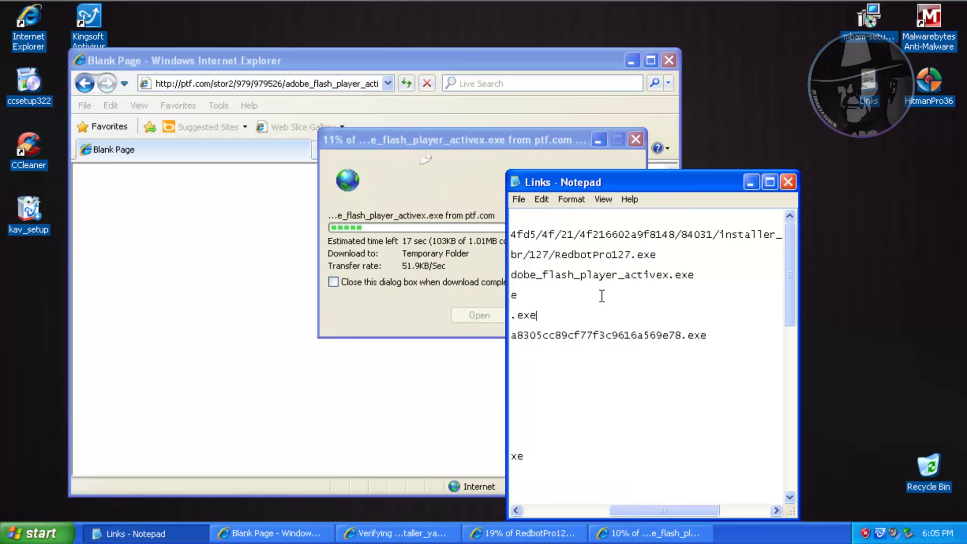
left_click(250, 68)
type("http://wt3.97sky.cn/qq_xinqing.exe")
key("Return")
left_click(654, 380)
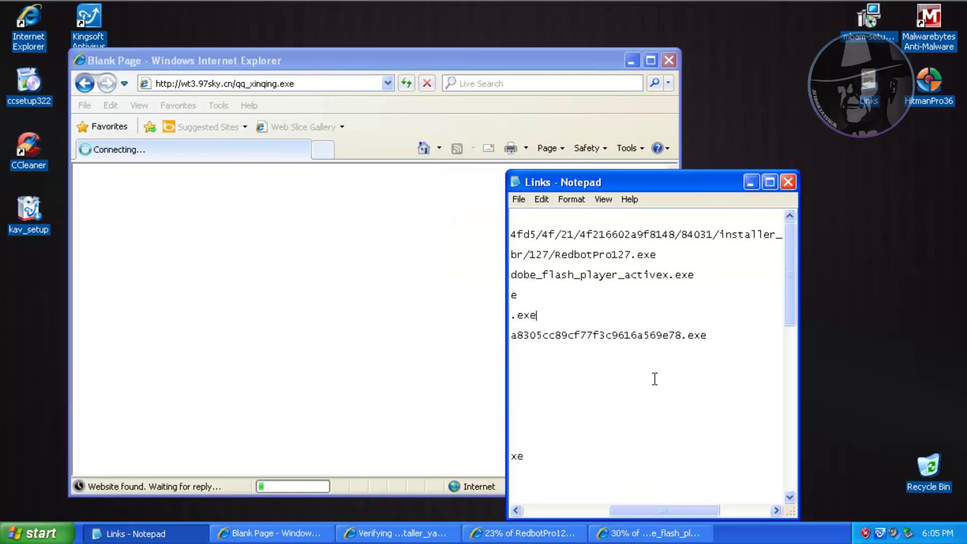
double_click(526, 315)
left_click(460, 278)
key("Home")
key("shift+End")
key("ctrl+c")
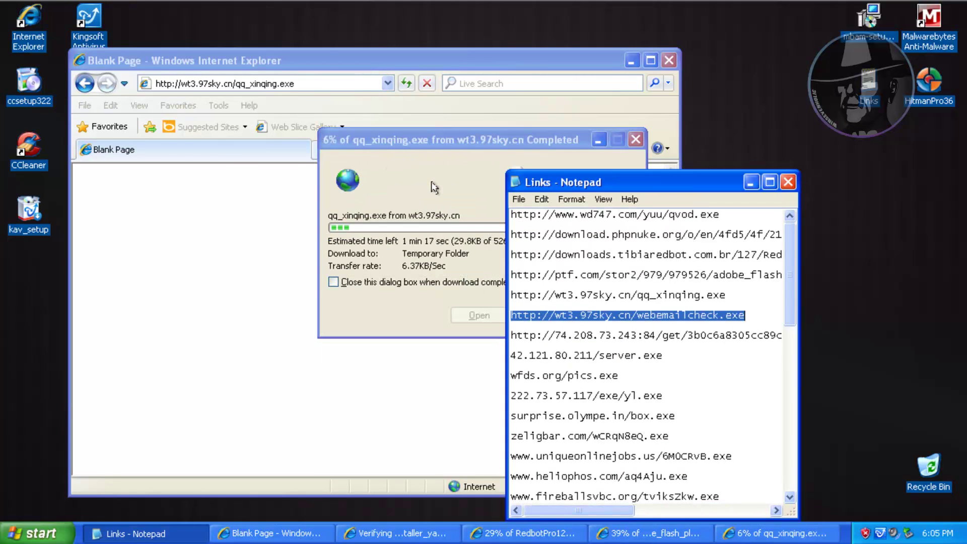
left_click(156, 84)
key("ctrl+v")
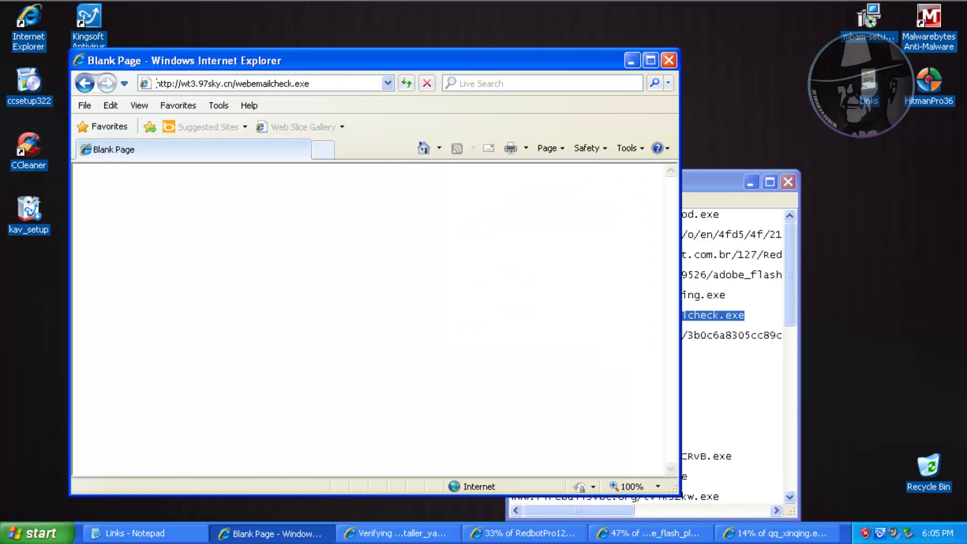
left_click(395, 528)
left_click(553, 263)
left_click(468, 352)
left_click(465, 284)
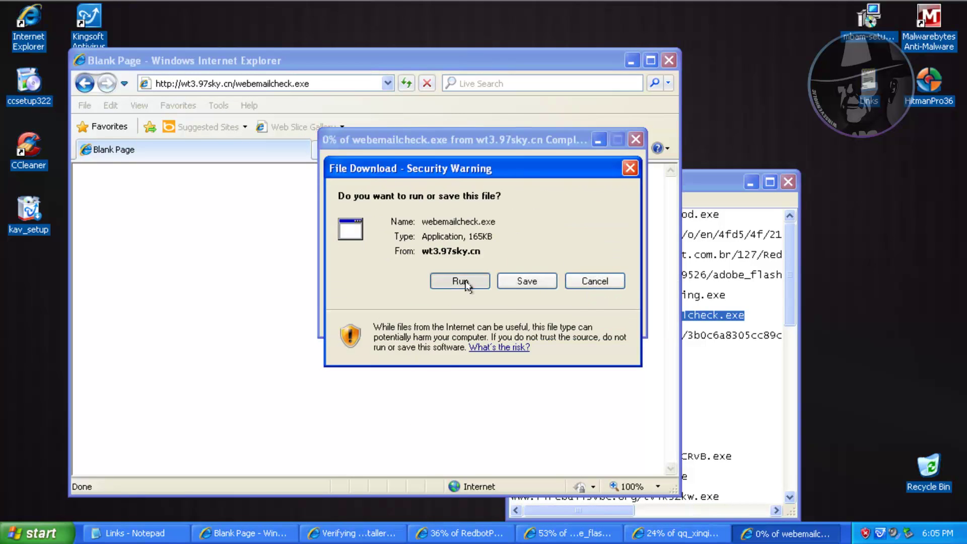
left_click(358, 529)
double_click(719, 334)
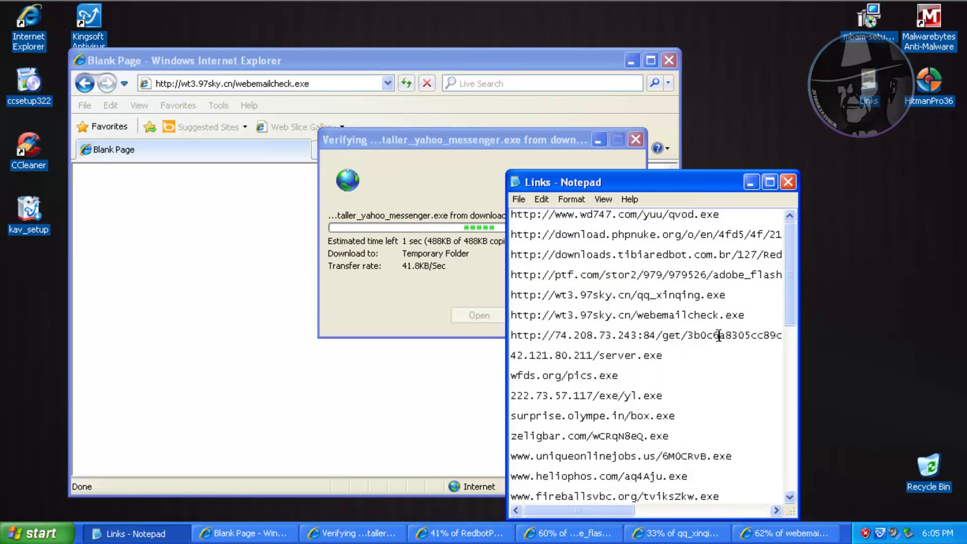
key("ctrl+c")
left_click(258, 83)
key("ctrl+v")
key("Return")
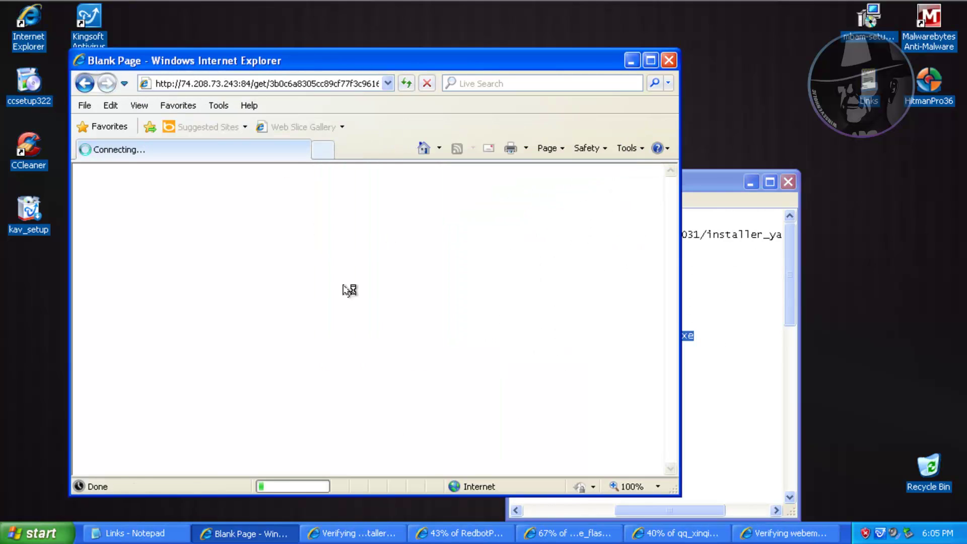
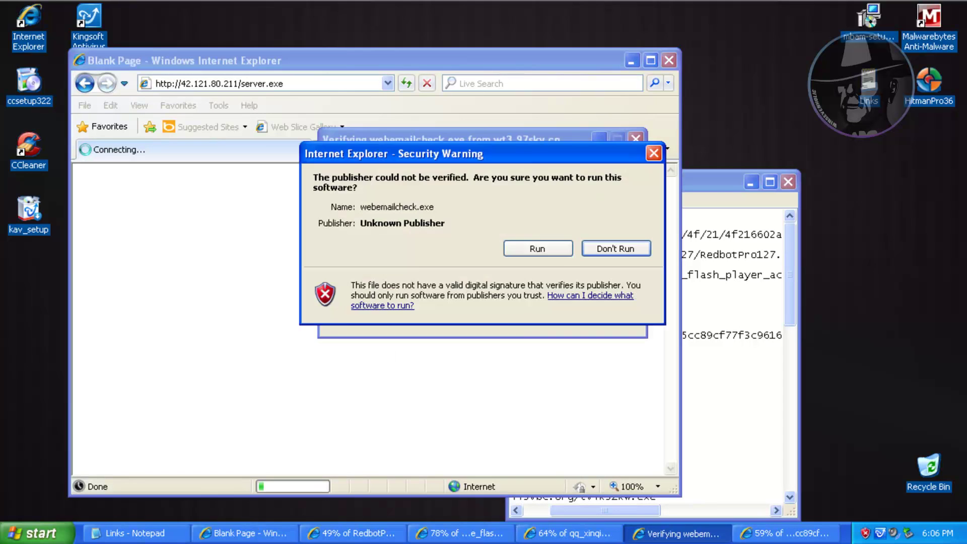
- Run webemailcheck.exe and server.exe from 42.121.80.211, dismissing the Kingsoft Antivirus alert
left_click(539, 254)
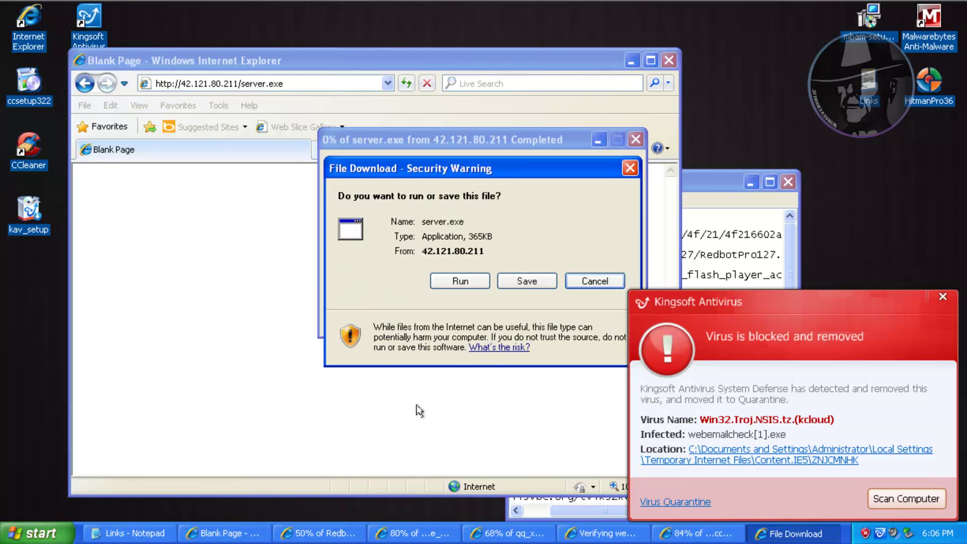
left_click(460, 280)
left_click(524, 233)
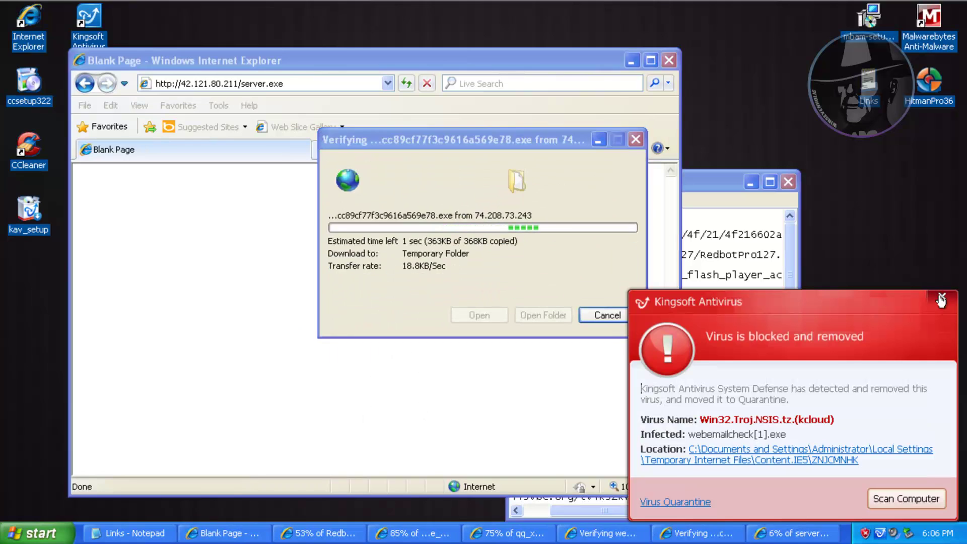
left_click(942, 296)
left_click(491, 316)
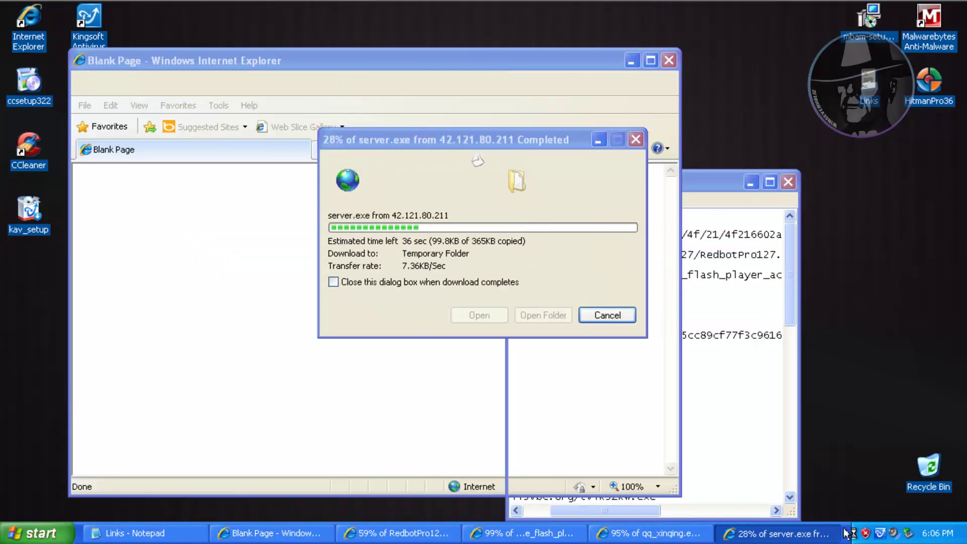
- Examine the processes from all users in an enlarged Task Manager with a wider Image Name column, and minimize it
right_click(715, 531)
left_click(780, 487)
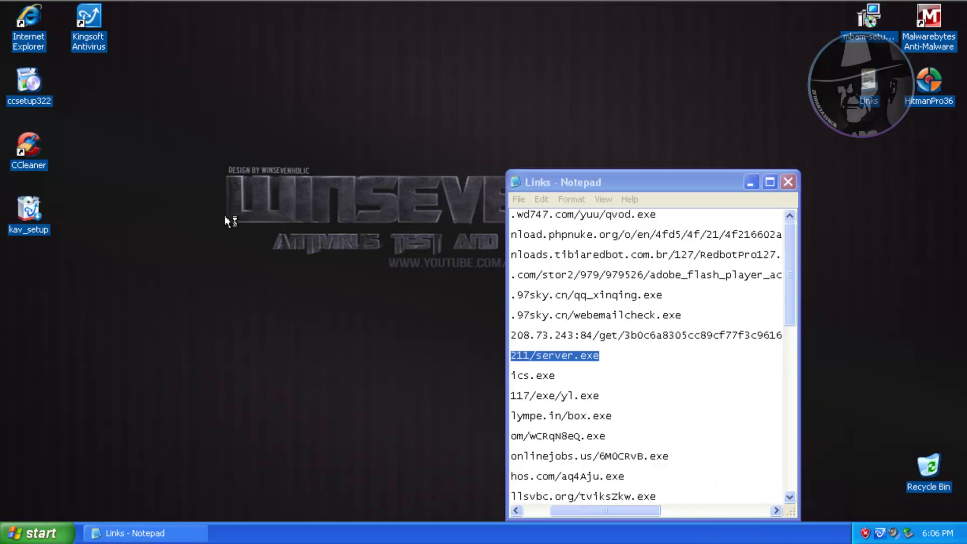
left_click(98, 62)
left_click_drag(323, 358, 424, 496)
left_click(84, 448)
left_click(73, 135)
left_click_drag(113, 90, 230, 95)
left_click(161, 158)
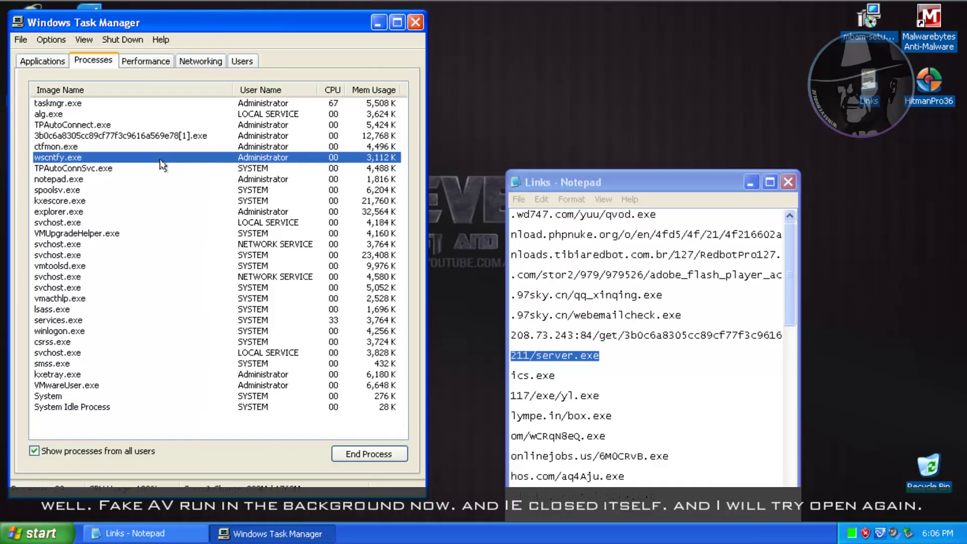
left_click(378, 22)
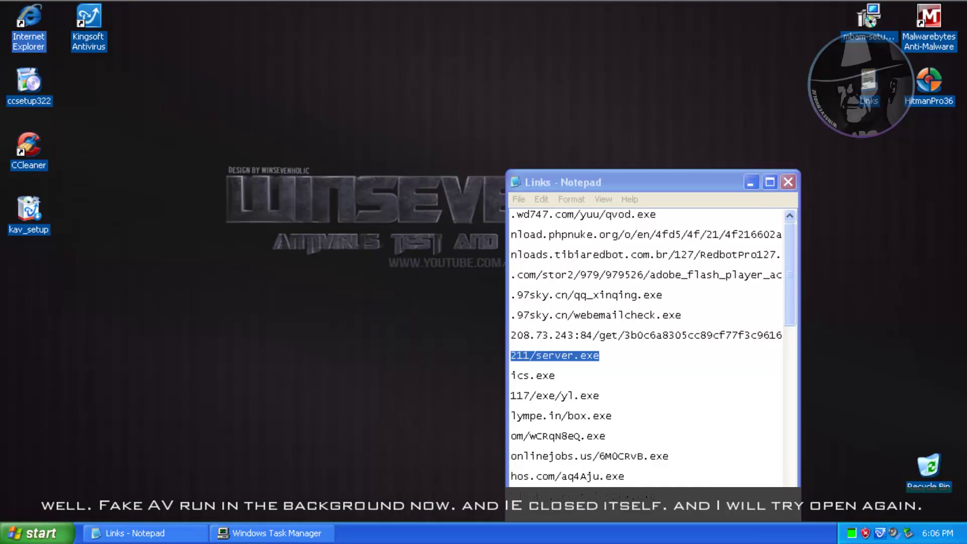
- Select the wfds.org/pics.exe link in the Links notes and run the downloaded yl.exe and pics.exe files
double_click(547, 375)
left_click_drag(554, 512, 502, 512)
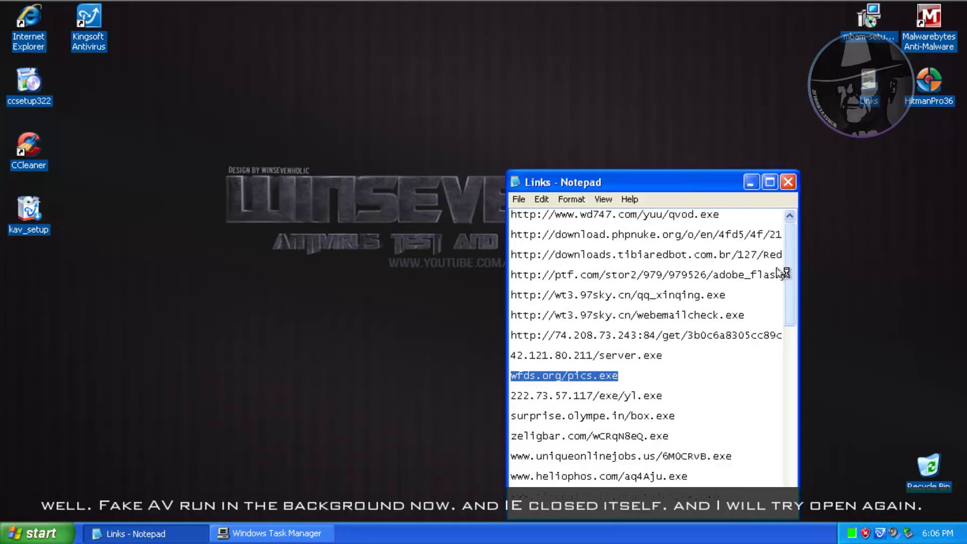
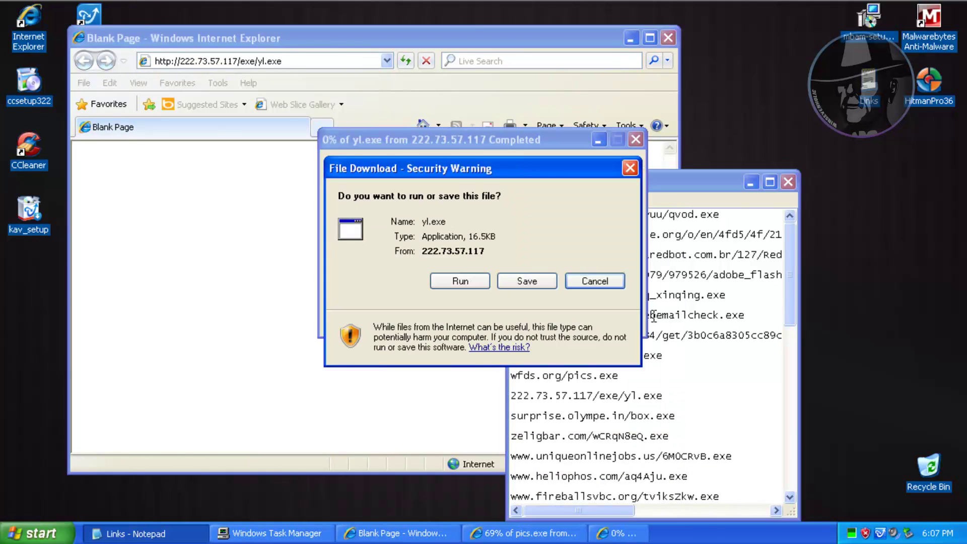
left_click(399, 281)
left_click(556, 256)
left_click(706, 375)
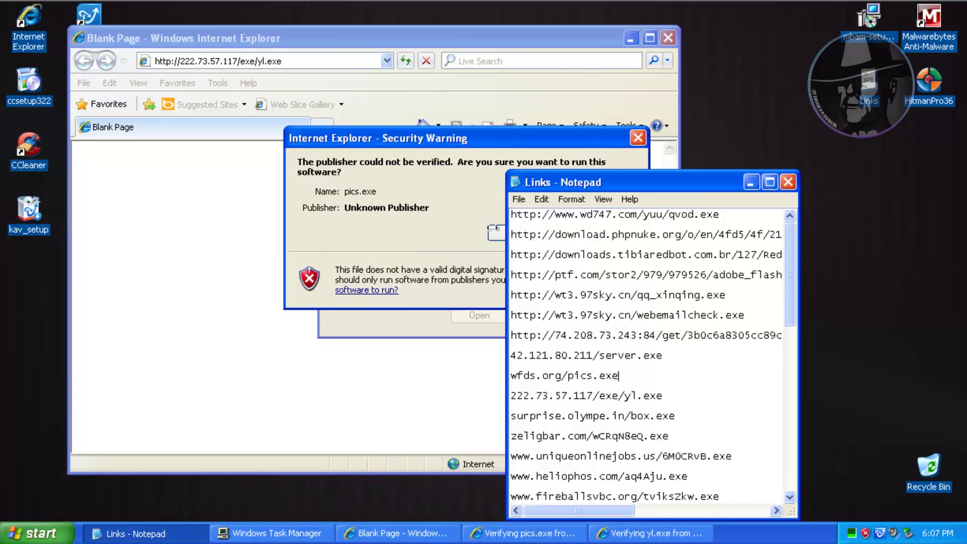
left_click(497, 233)
- Copy the surprise.olympe.in/box.exe link from the Links notes, dismiss the Kingsoft virus alert and load the link in the browser
left_click(573, 416)
double_click(572, 416)
key("ctrl+c")
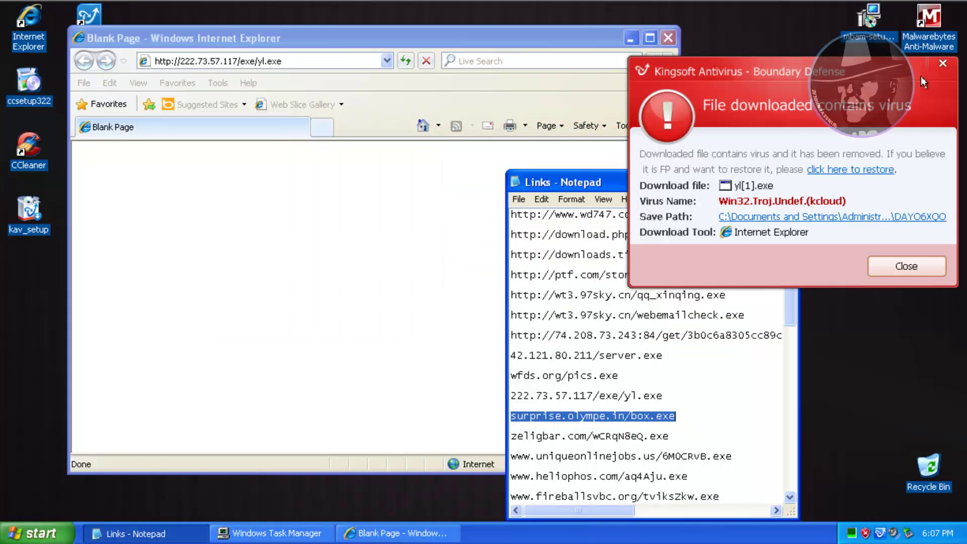
left_click(943, 64)
left_click(328, 61)
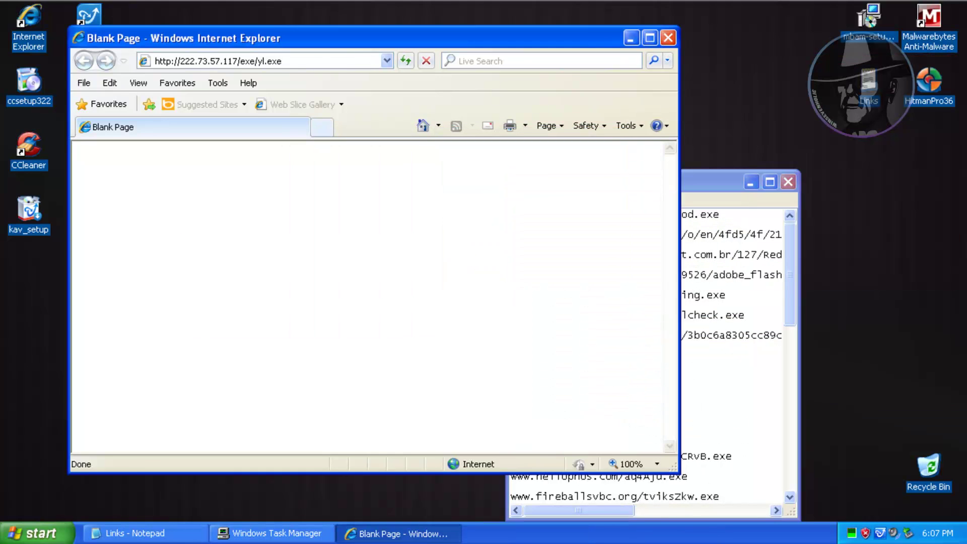
key("ctrl+v")
key("Return")
- Copy the zeligbar.com/wCRqN8eQ.exe link from the Links notes and load it in the browser
left_click(713, 374)
double_click(608, 436)
key("ctrl+c")
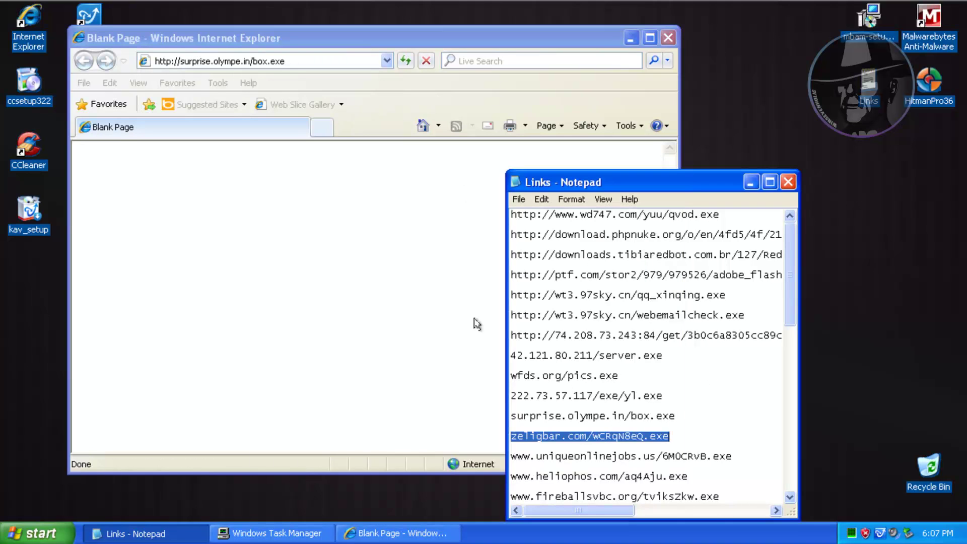
left_click(287, 37)
key("ctrl+v")
key("Return")
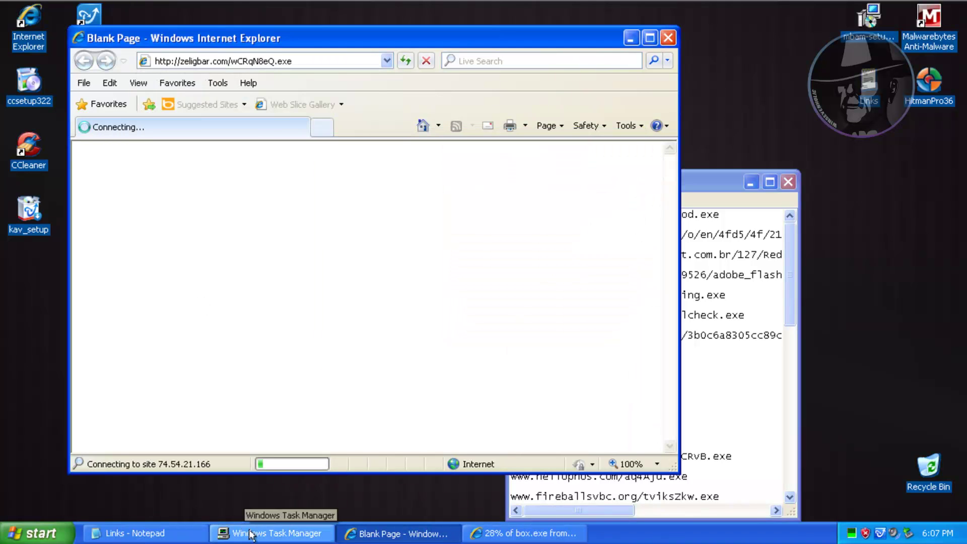
- Select the 3b0c6a8305cc89cf77f3c9616a569e78[1].exe process in Task Manager, and load the zeligbar.com/wCRqN8eQ.exe link again in the browser
left_click(272, 532)
left_click(126, 103)
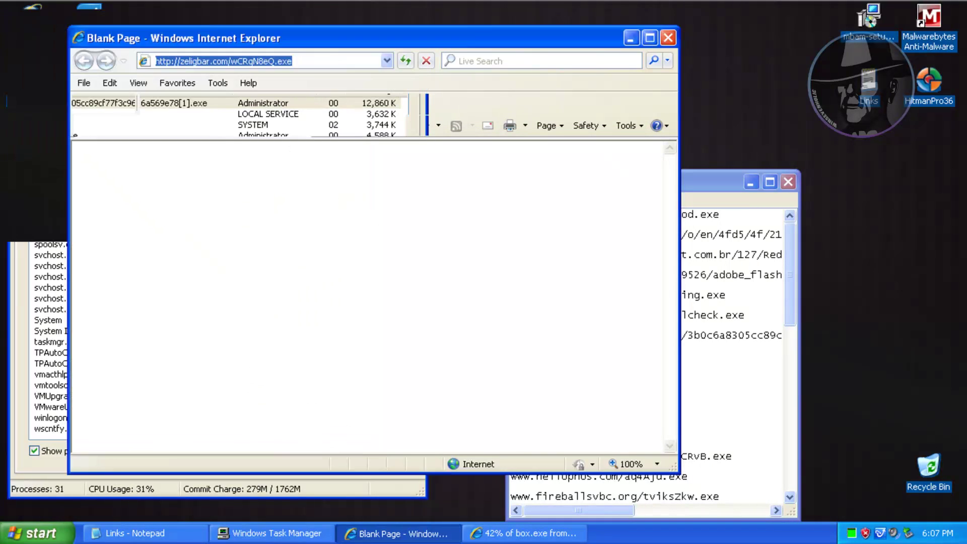
left_click(437, 281)
left_click(292, 61)
key("ctrl+v")
key("Return")
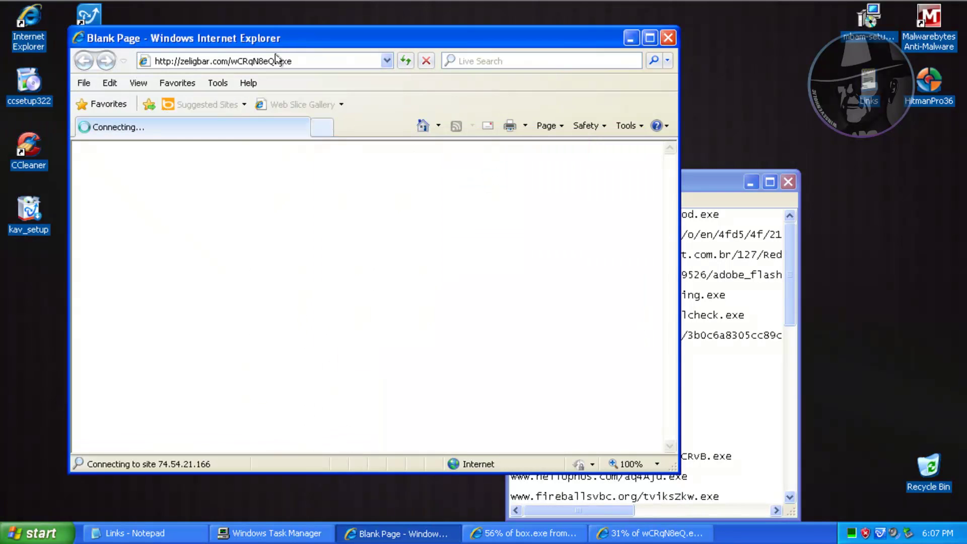
left_click(125, 533)
double_click(619, 456)
left_click_drag(788, 269, 789, 341)
key("ctrl+c")
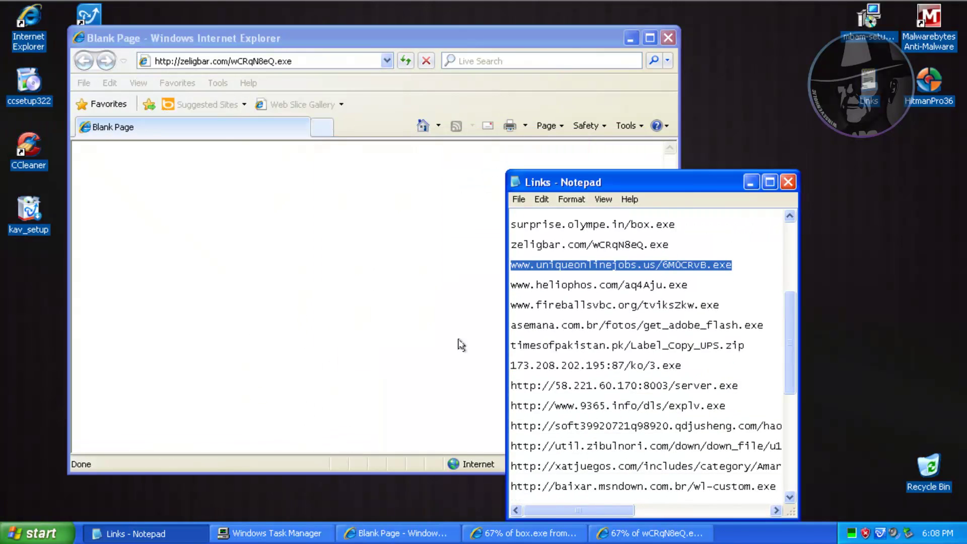
left_click(460, 342)
key("ctrl+v")
key("Return")
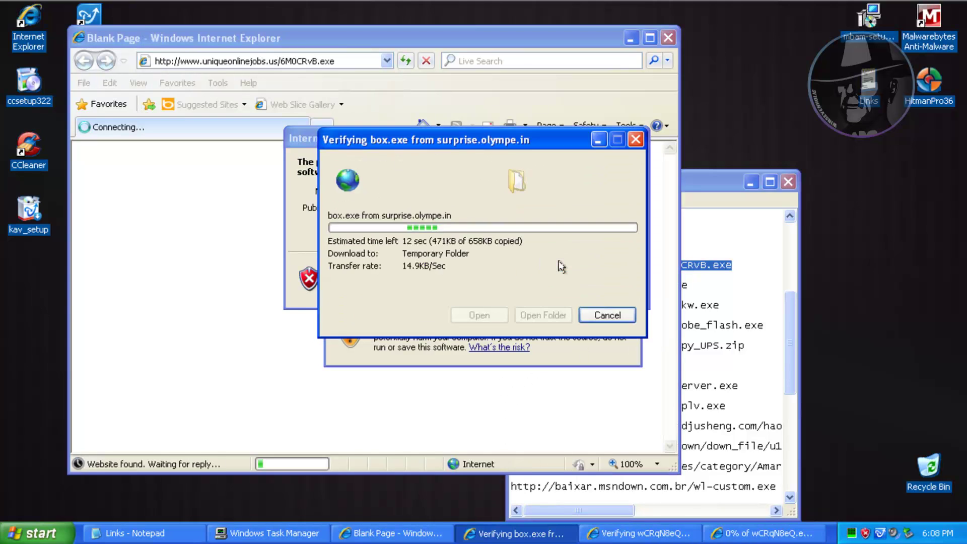
left_click(469, 283)
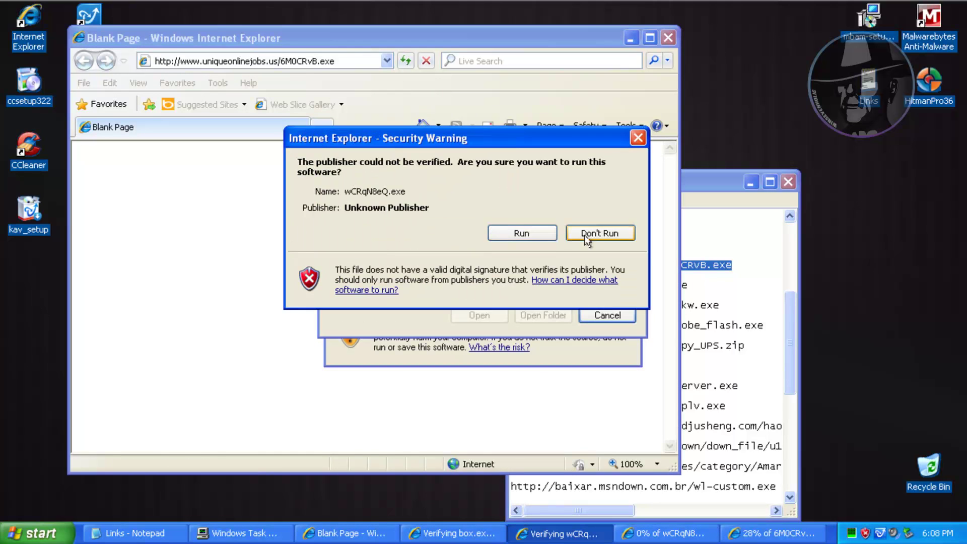
left_click(580, 281)
left_click(697, 286)
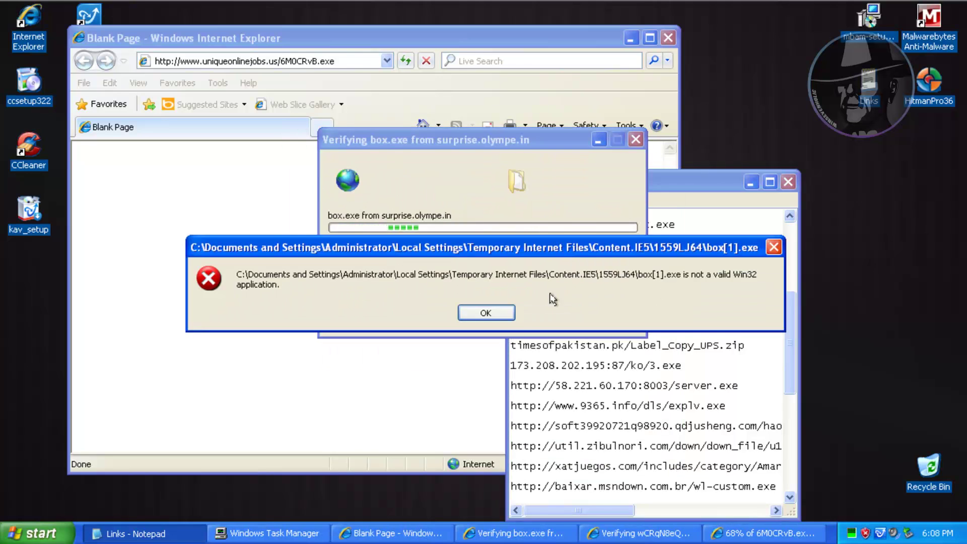
left_click(486, 312)
left_click_drag(688, 285, 510, 285)
key("ctrl+c")
left_click(231, 61)
key("ctrl+v")
key("Return")
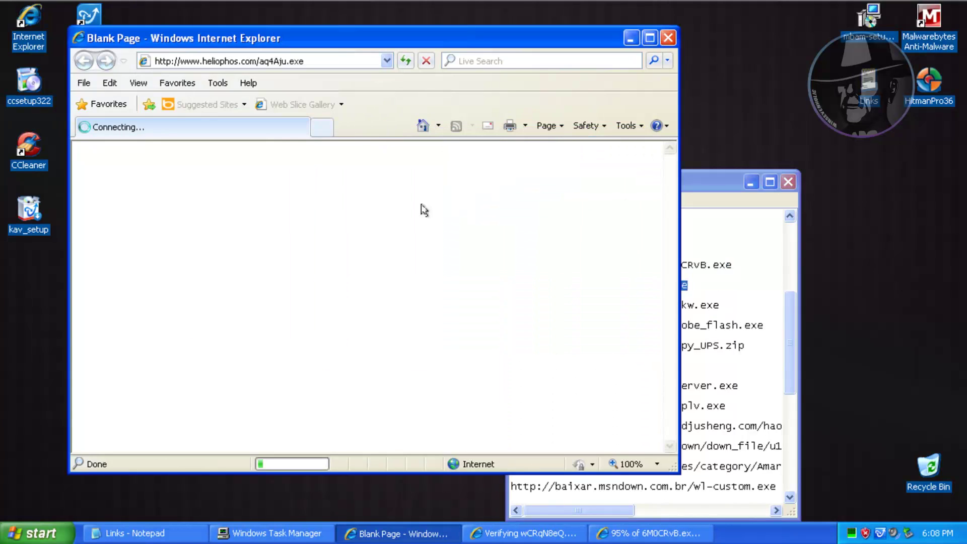
left_click(700, 305)
key("Home")
key("shift+End")
key("ctrl+c")
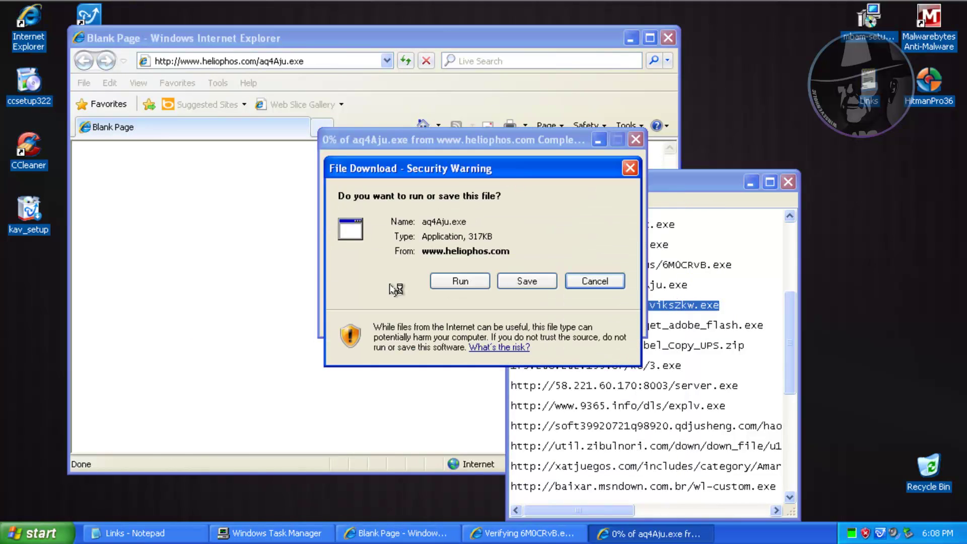
left_click(389, 283)
left_click(231, 60)
key("ctrl+v")
key("Return")
- Run tviksZkw.exe, and load the asemana.com.br/fotos/get_adobe_flash.exe link copied from the Links notes in the browser
left_click(641, 322)
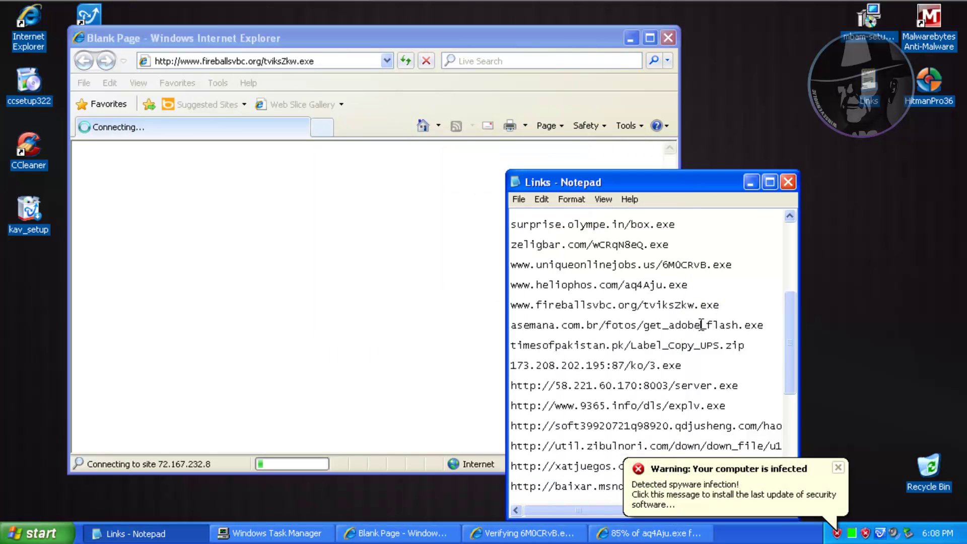
key("Home")
key("shift+End")
left_click(606, 343)
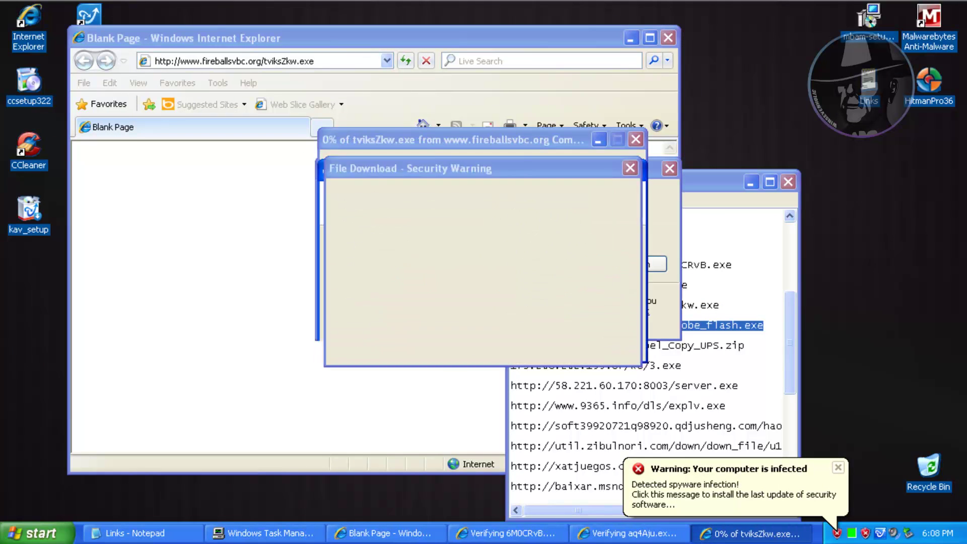
left_click(475, 283)
left_click(660, 237)
left_click(553, 263)
left_click(262, 61)
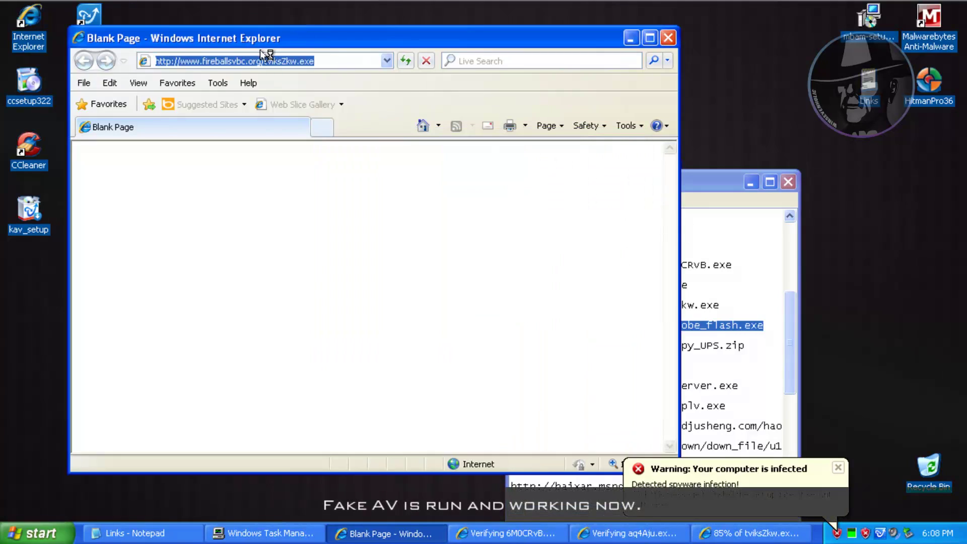
key("ctrl+v")
key("Return")
- Run the downloaded get_adobe_flash.exe file and decline to send the tviksZkw[1].exe error report
left_click(720, 363)
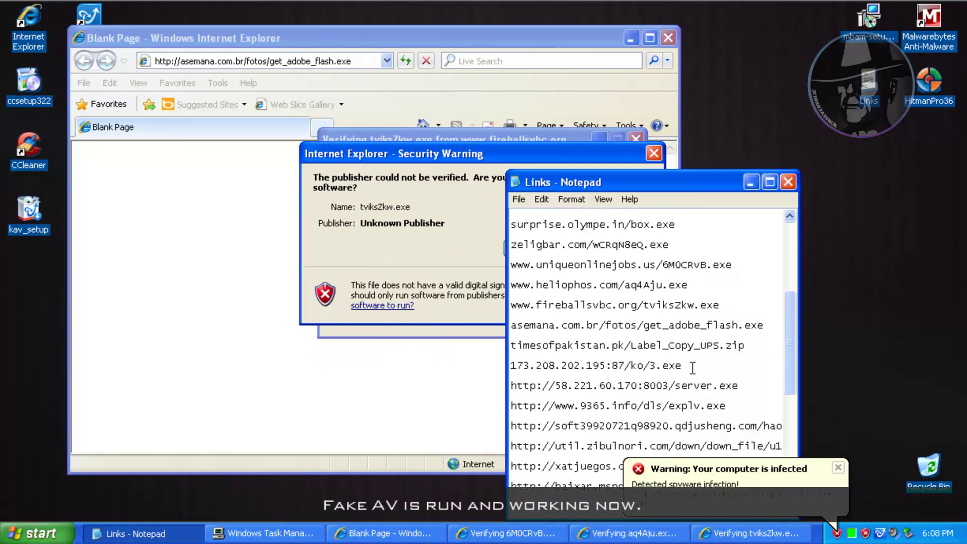
left_click(459, 280)
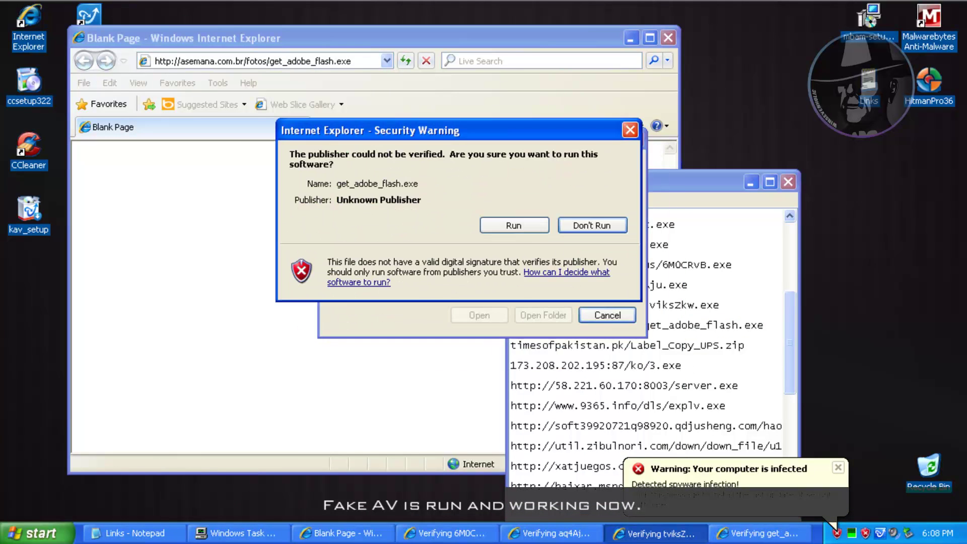
left_click(601, 345)
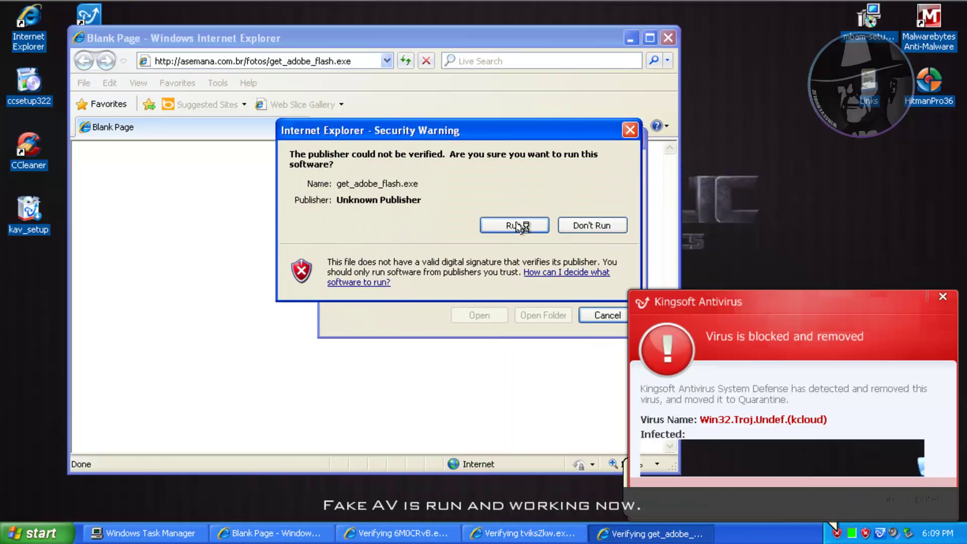
left_click(549, 221)
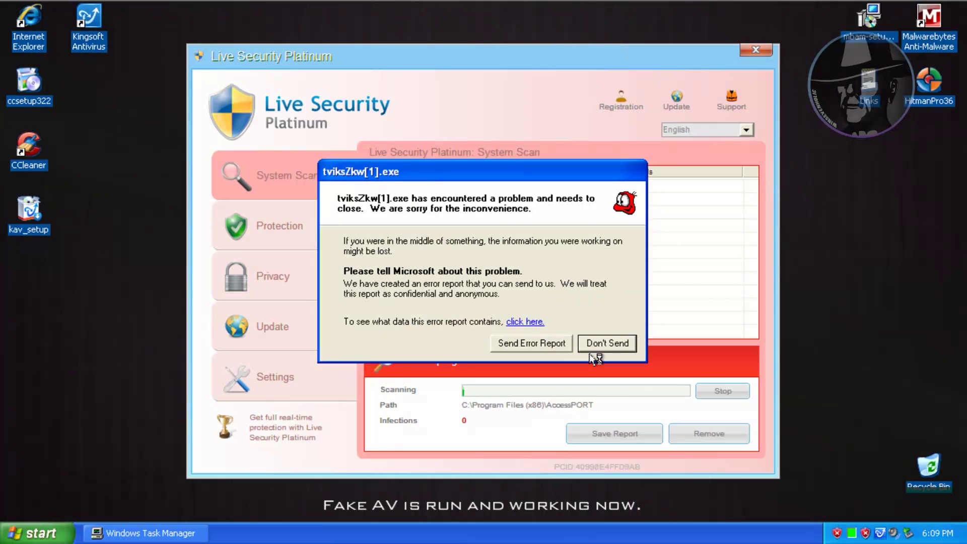
left_click(604, 344)
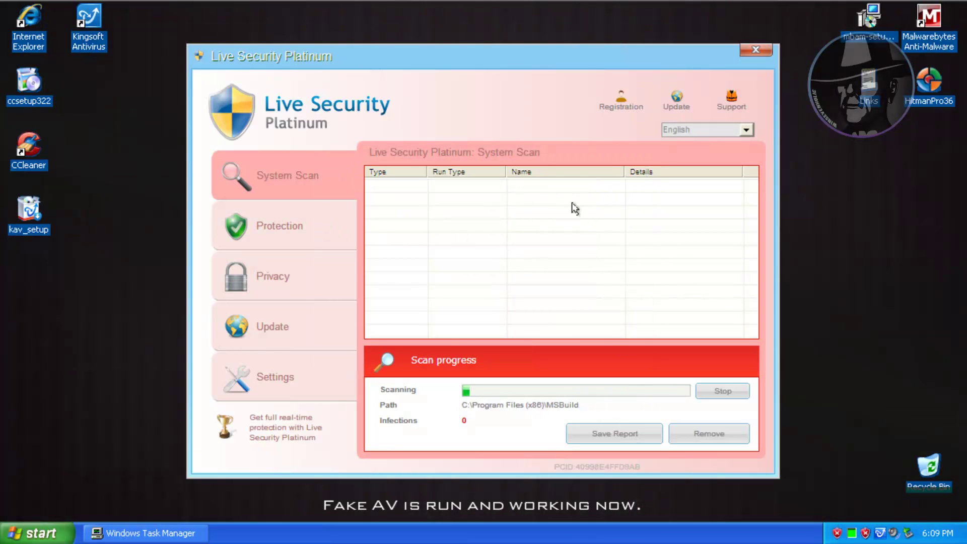
- Move the Live Security Platinum window lower, and check the running processes in Task Manager before minimizing it
left_click_drag(536, 57, 549, 83)
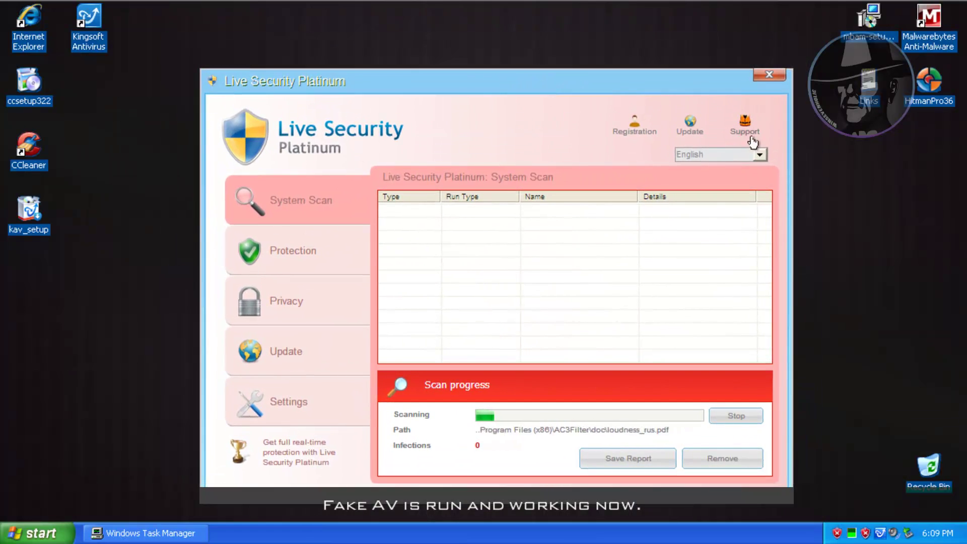
left_click(140, 532)
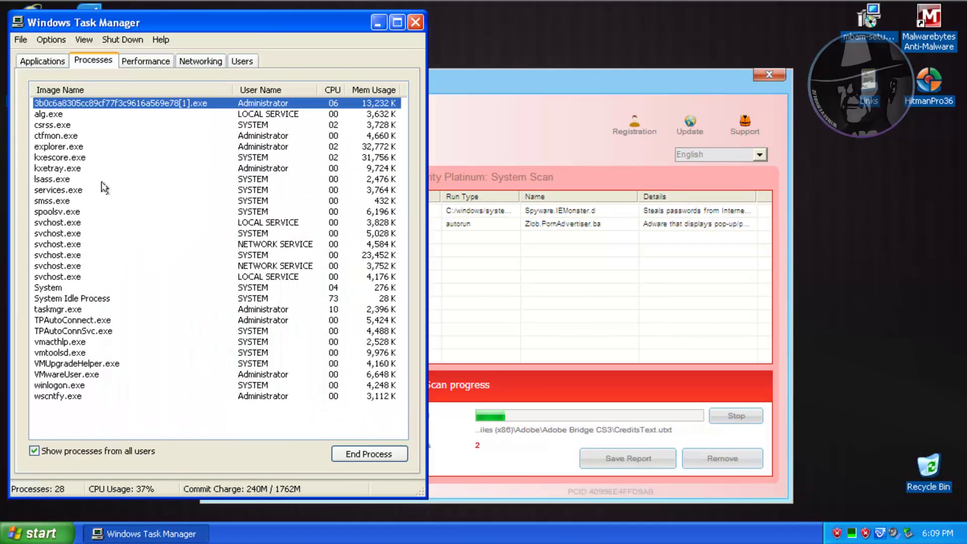
left_click(379, 21)
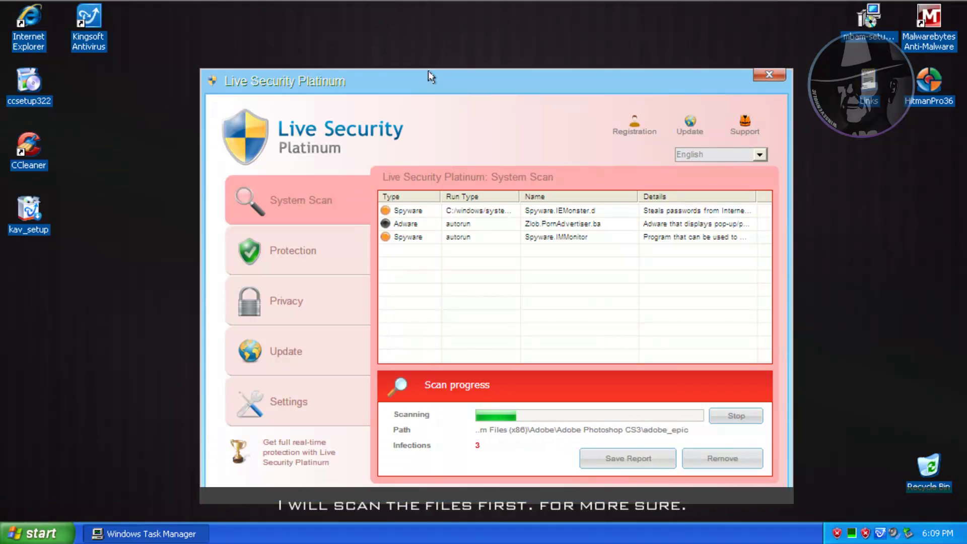
- Open the 6F638C232B17D979B418DCC57B07D287 folder in C:\Documents and Settings\All Users\Application Data, dismissing the fake security warnings on the way
mouse_move(458, 77)
left_mouse_down()
mouse_move(449, 53)
mouse_move(469, 74)
left_mouse_up()
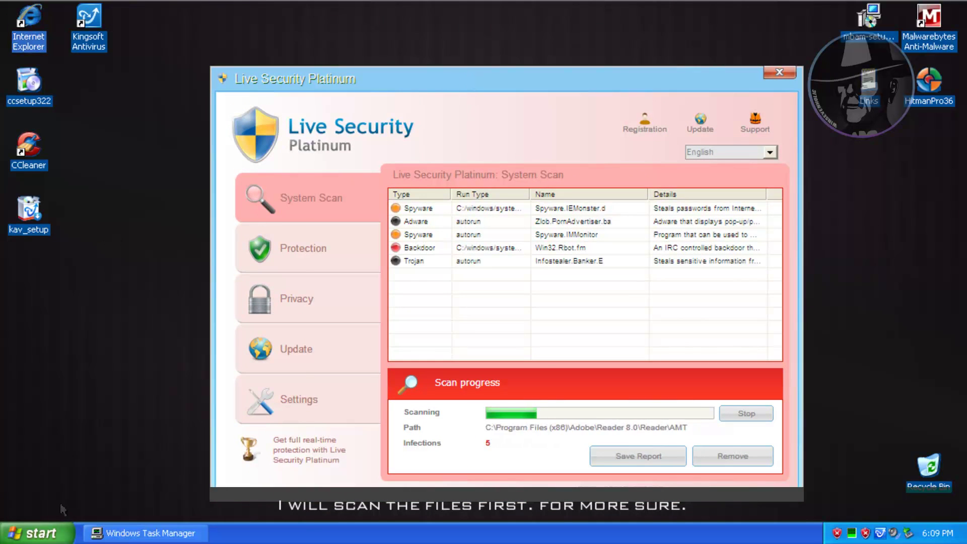
left_click(38, 532)
left_click(224, 314)
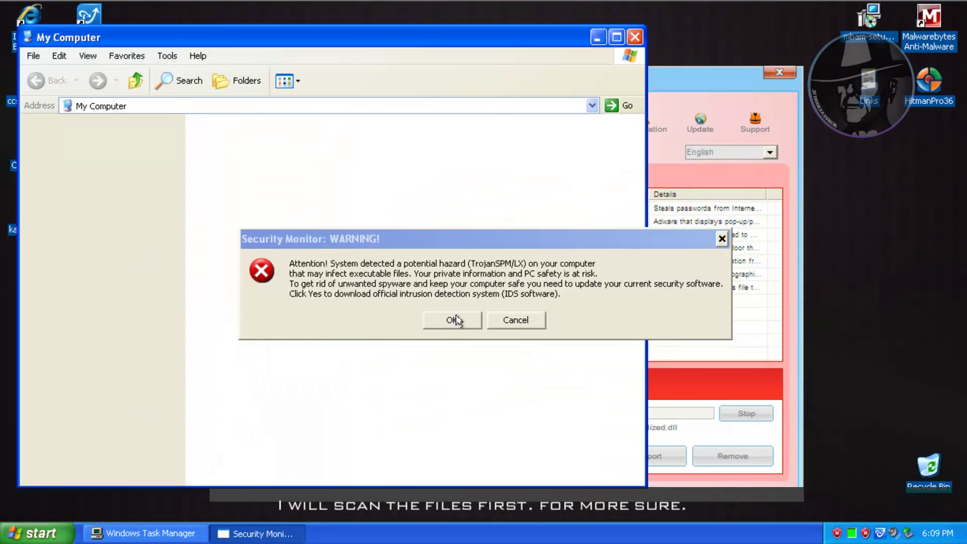
left_click(451, 320)
double_click(272, 232)
left_click(274, 227)
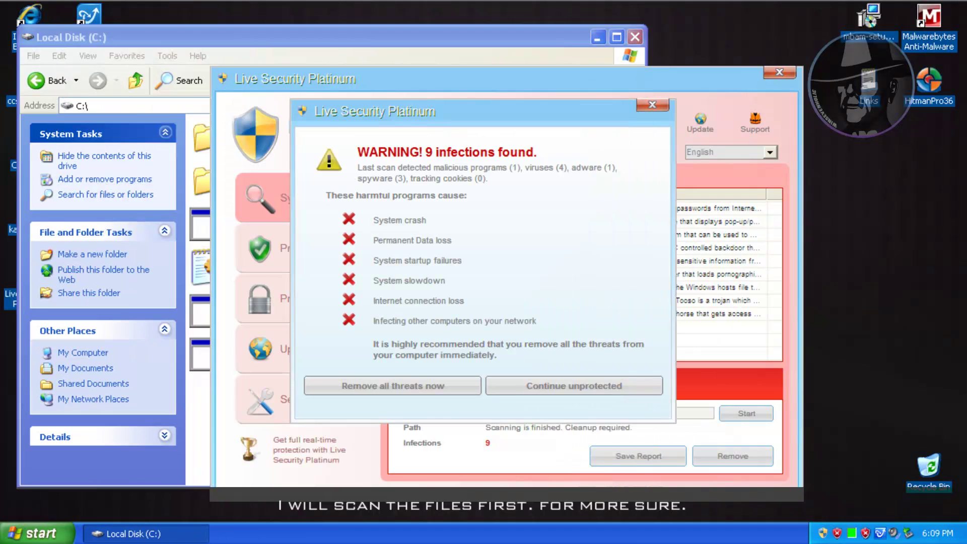
left_click(567, 390)
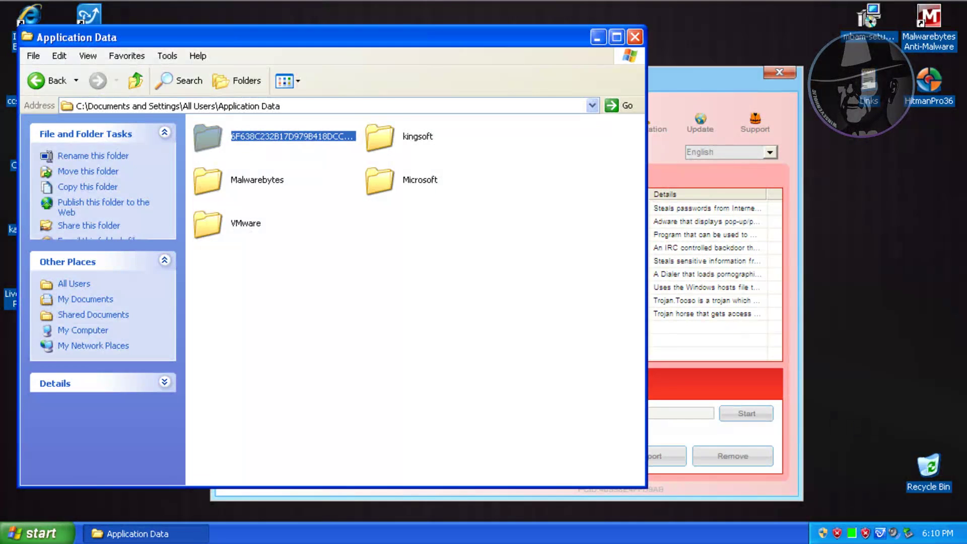
key("Return")
- Select all three files in the 6F638C232B17D979B418DCC57B07D287 folder and check which commands, including scan options, are offered for them
left_click_drag(544, 236, 255, 128)
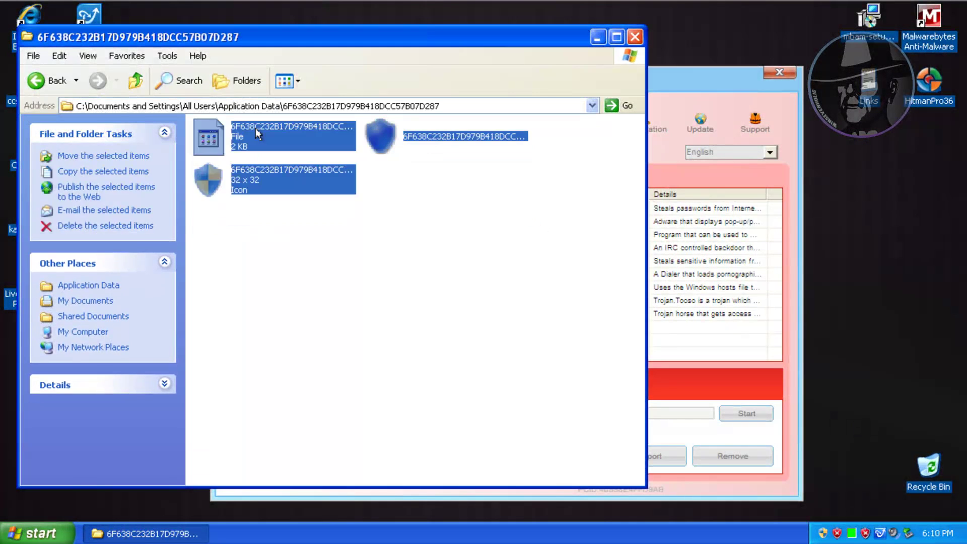
right_click(255, 128)
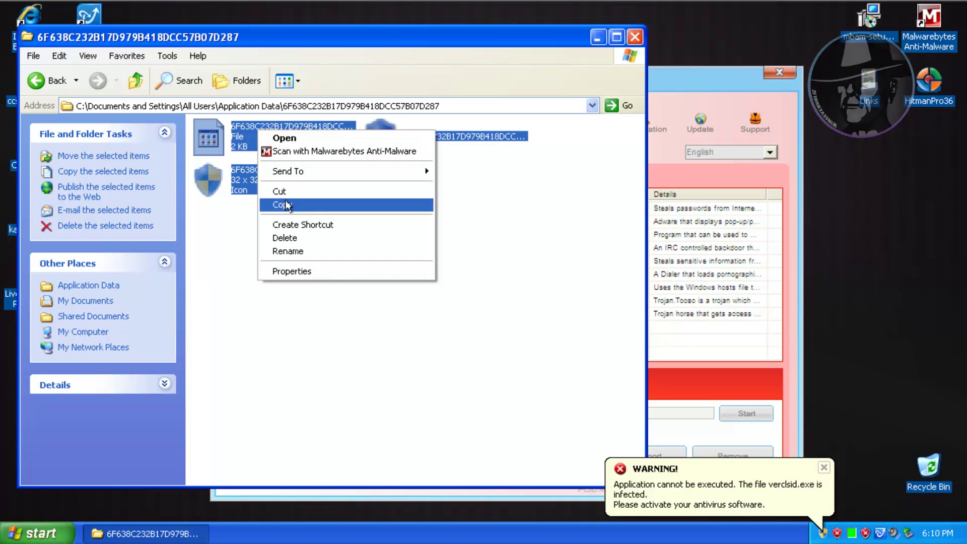
left_click(289, 346)
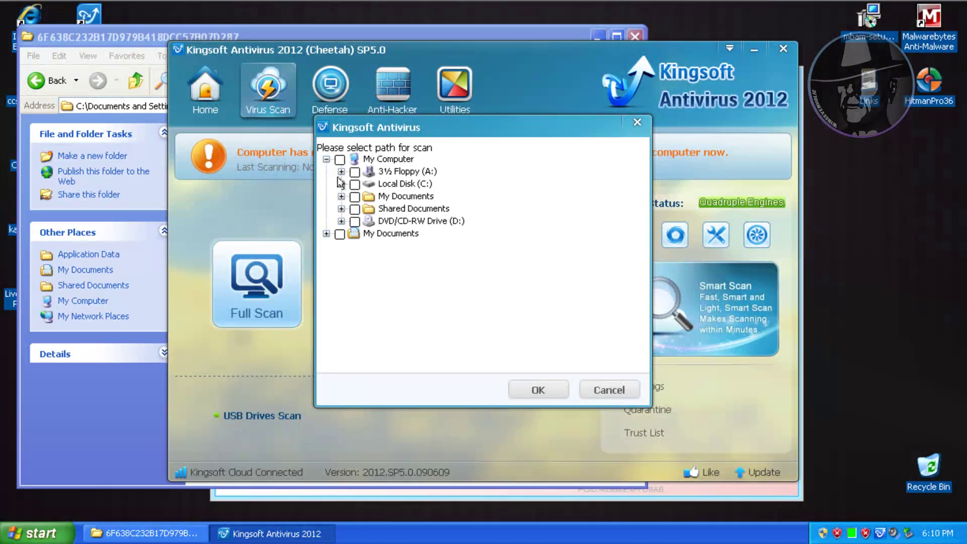
- Run a Kingsoft Antivirus custom scan on only the 6F638C232B17D979B418DCC57B07D287 folder under All Users\Application Data on Local Disk (C:)
left_click(342, 183)
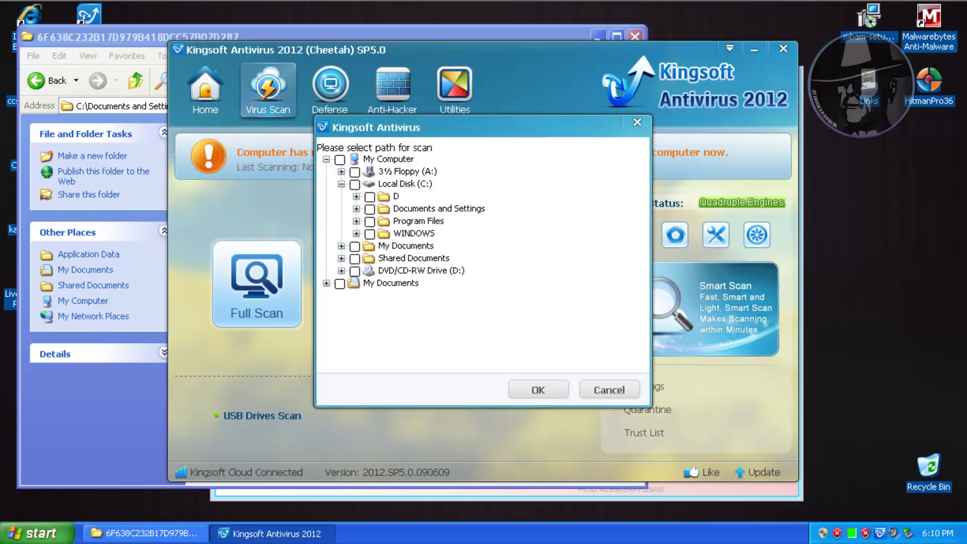
left_click(356, 209)
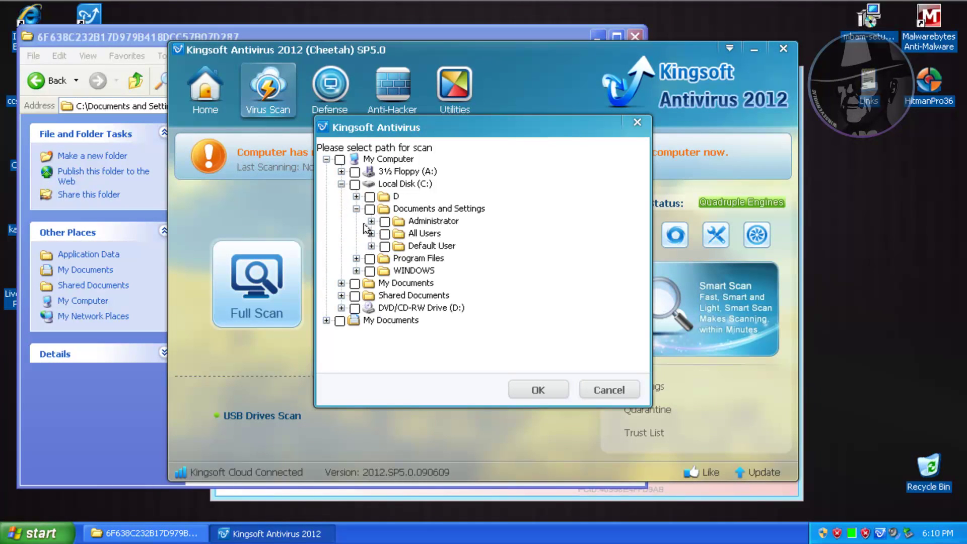
left_click(371, 234)
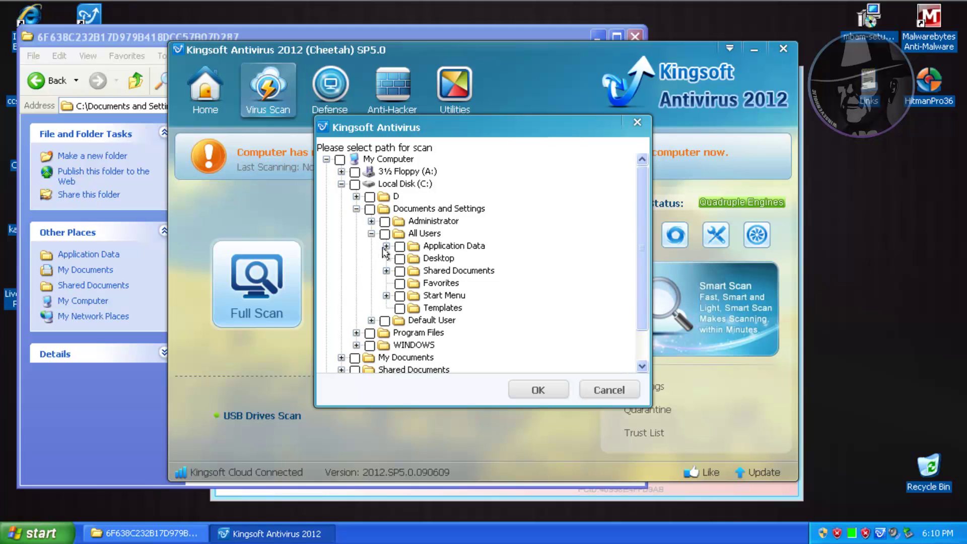
left_click(386, 246)
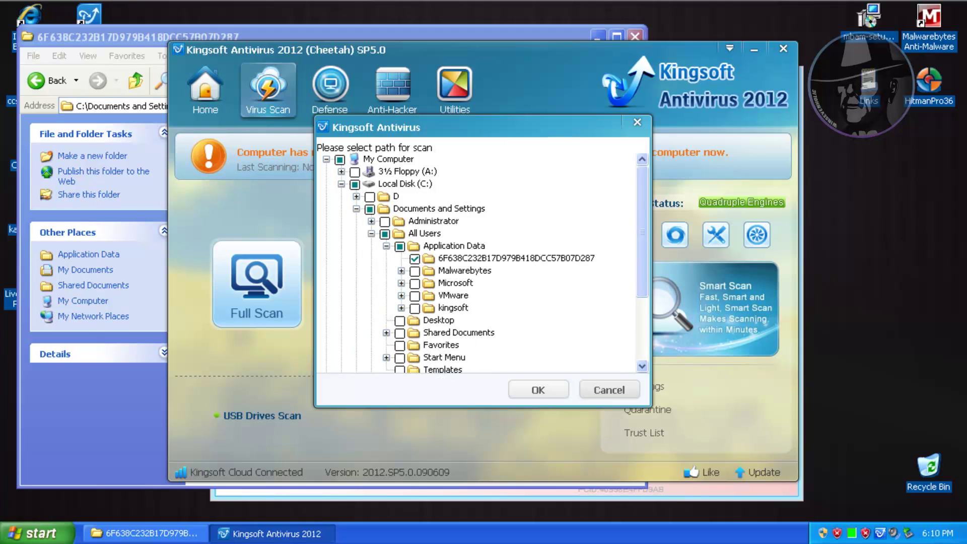
left_click(538, 391)
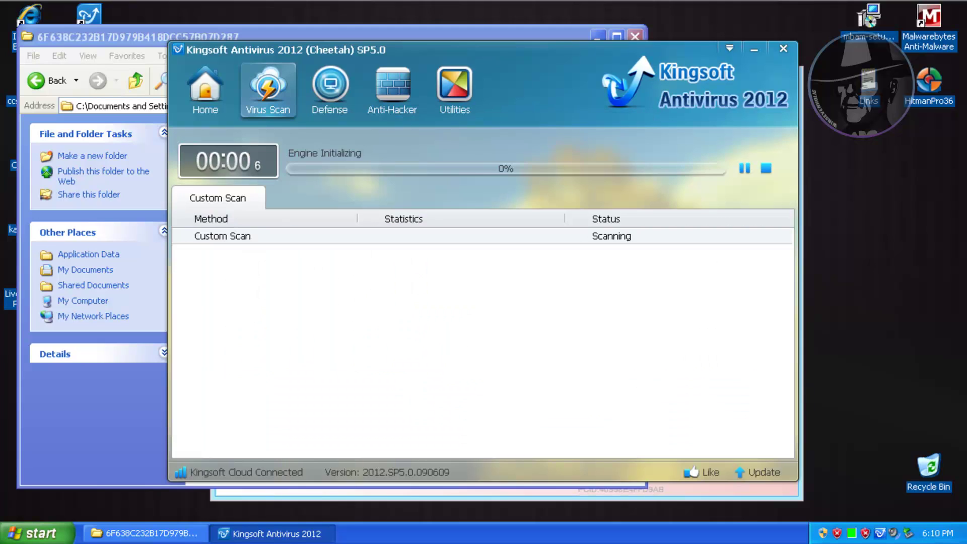
- Move the Kingsoft Antivirus window aside, and close both the malware folder window and Kingsoft Antivirus
left_click_drag(494, 59, 541, 66)
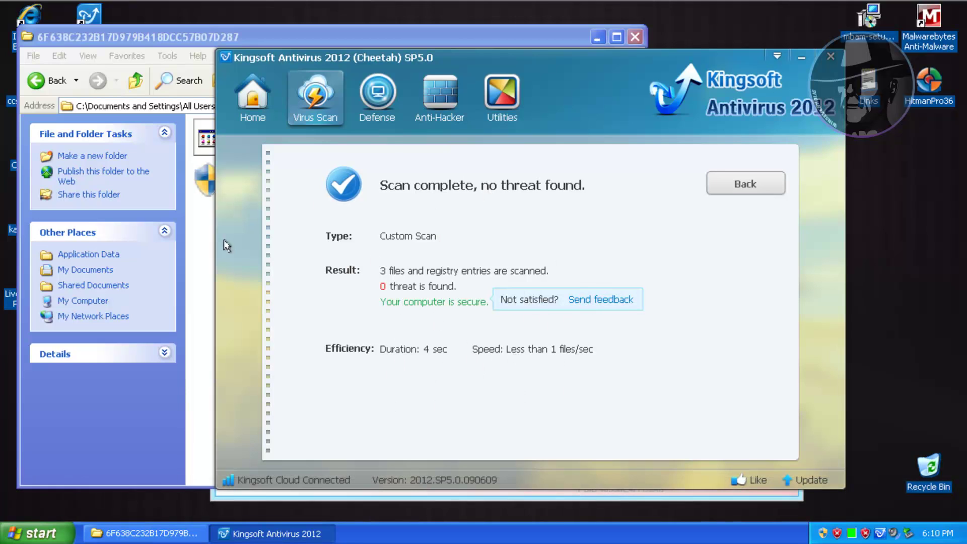
left_click(198, 248)
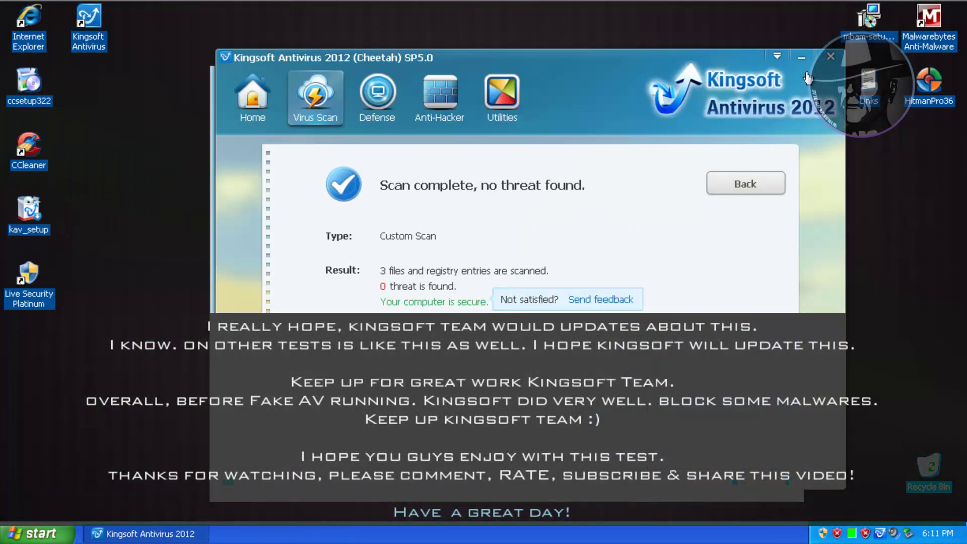
left_click(831, 57)
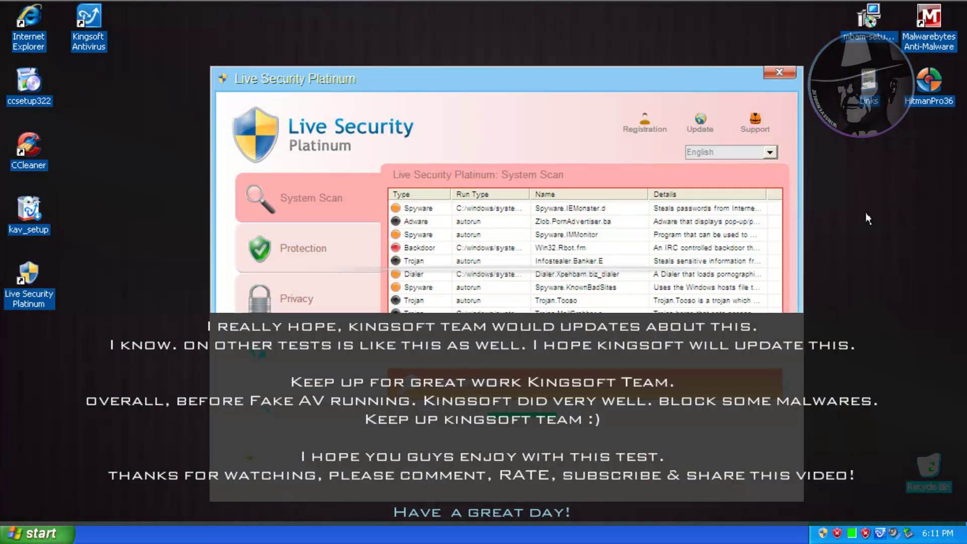